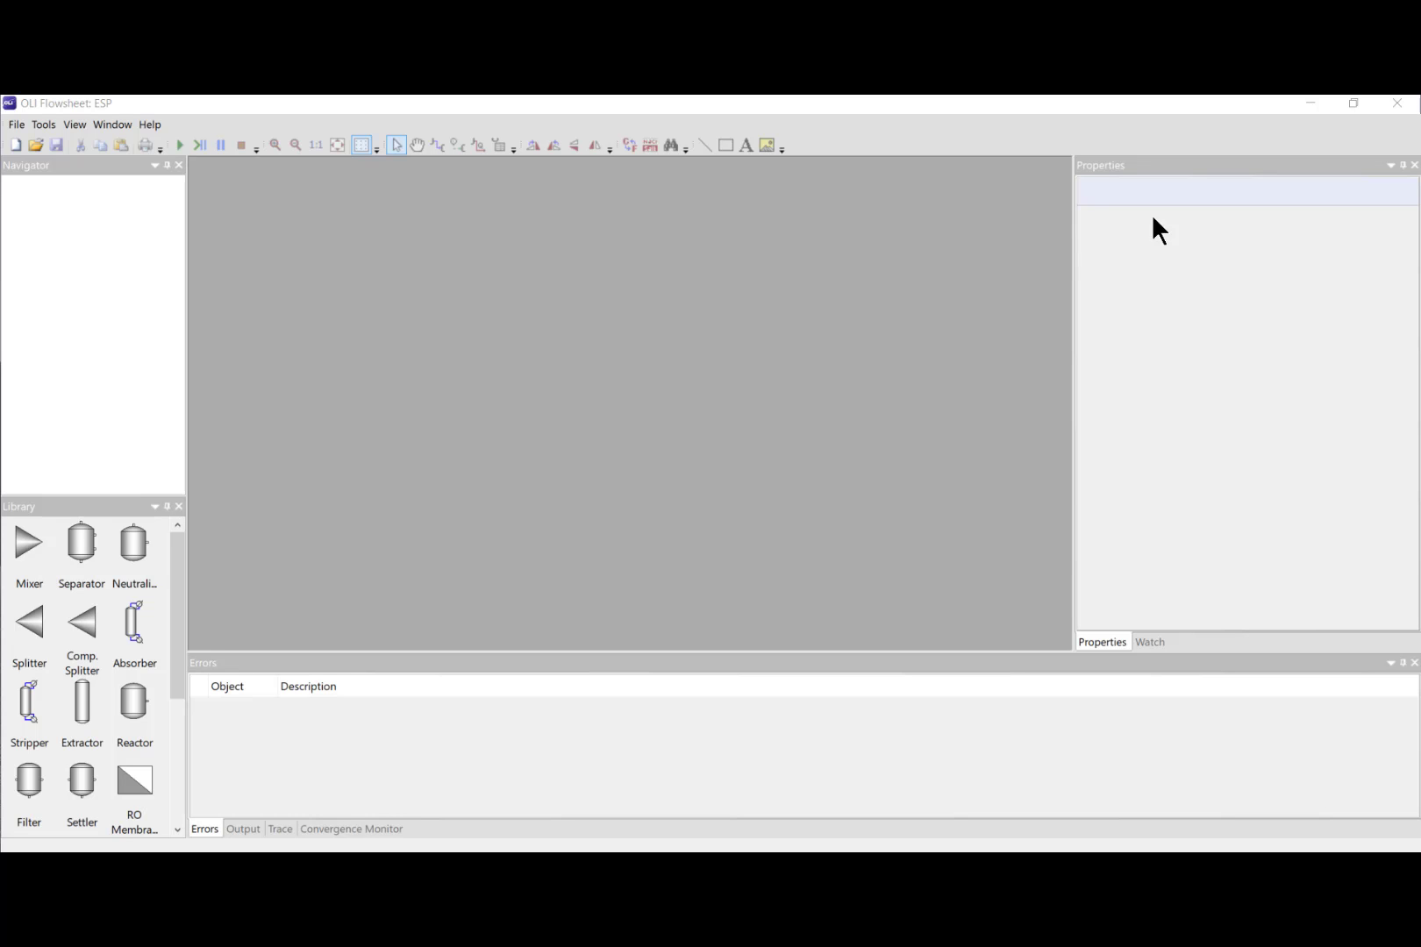
# - Open the recent flowsheet HT Scaling and Corrosion.esp and fit the whole process diagram in view
pyautogui.click(8, 128)
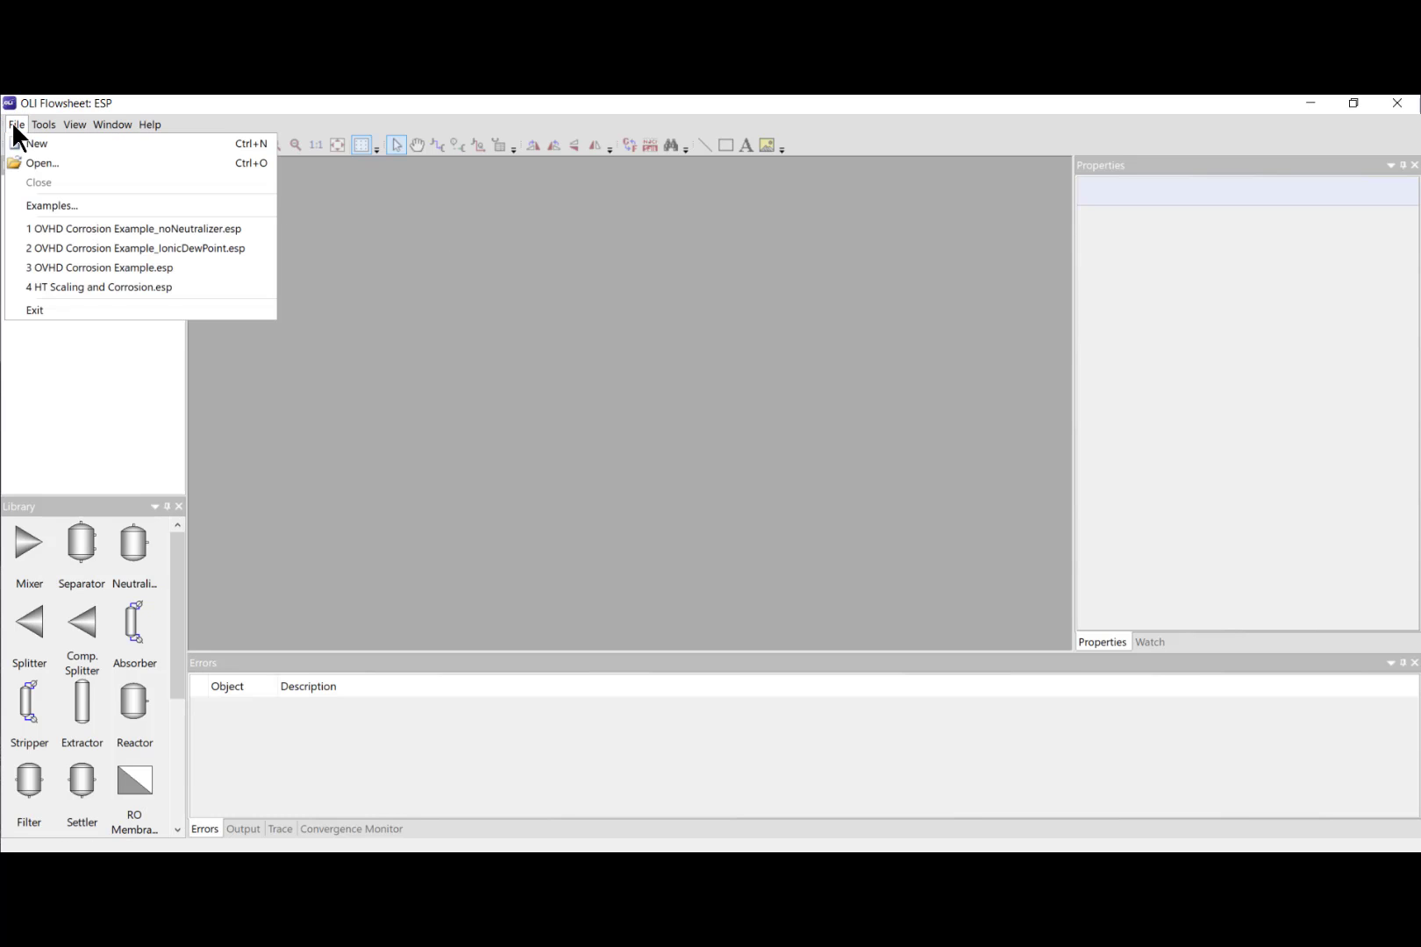
pyautogui.click(113, 286)
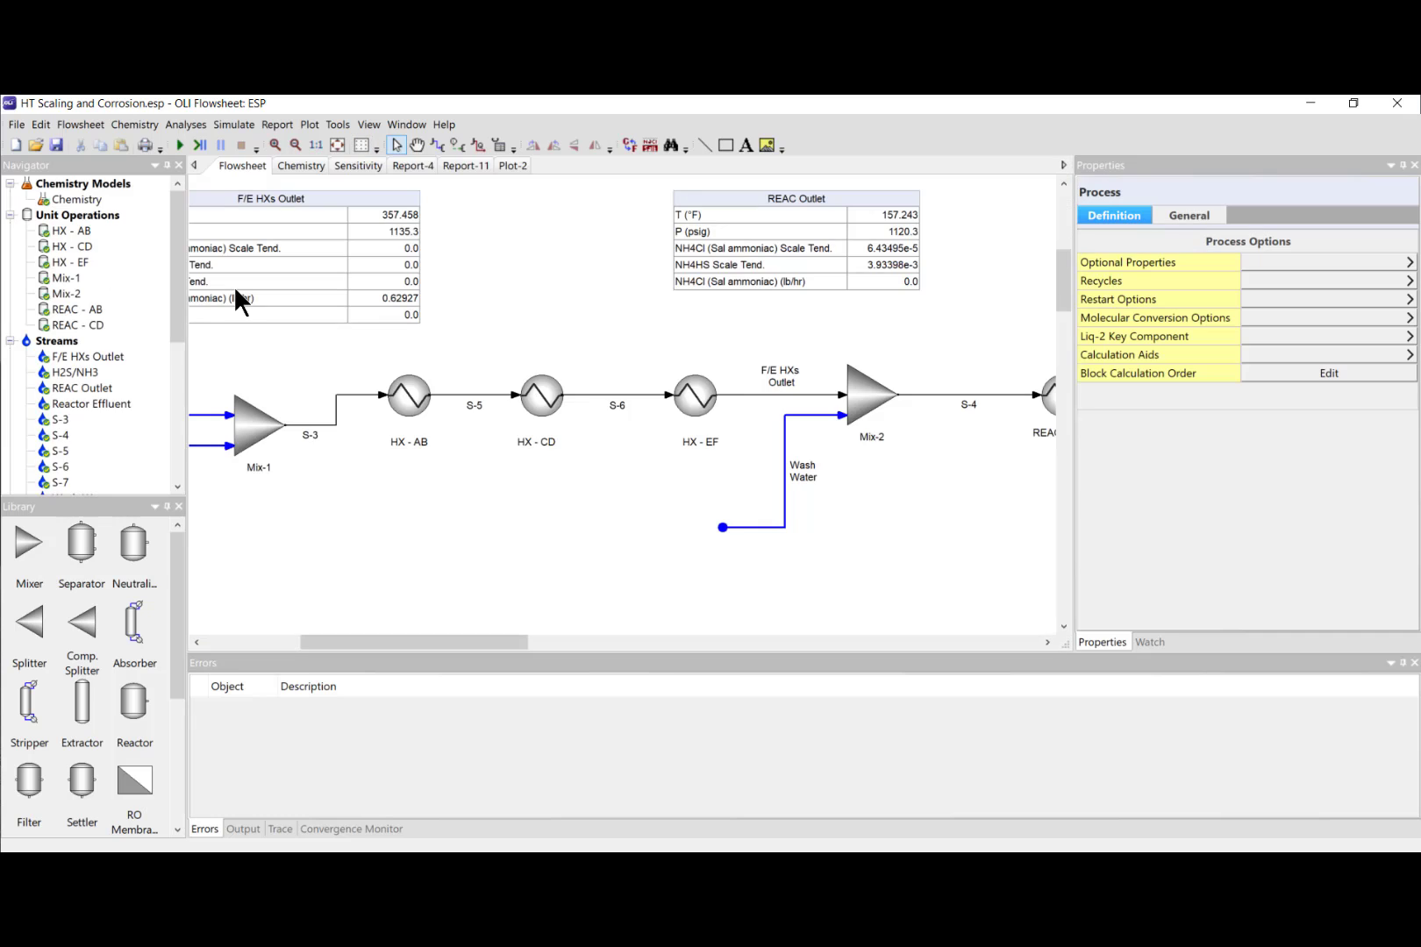
pyautogui.click(342, 143)
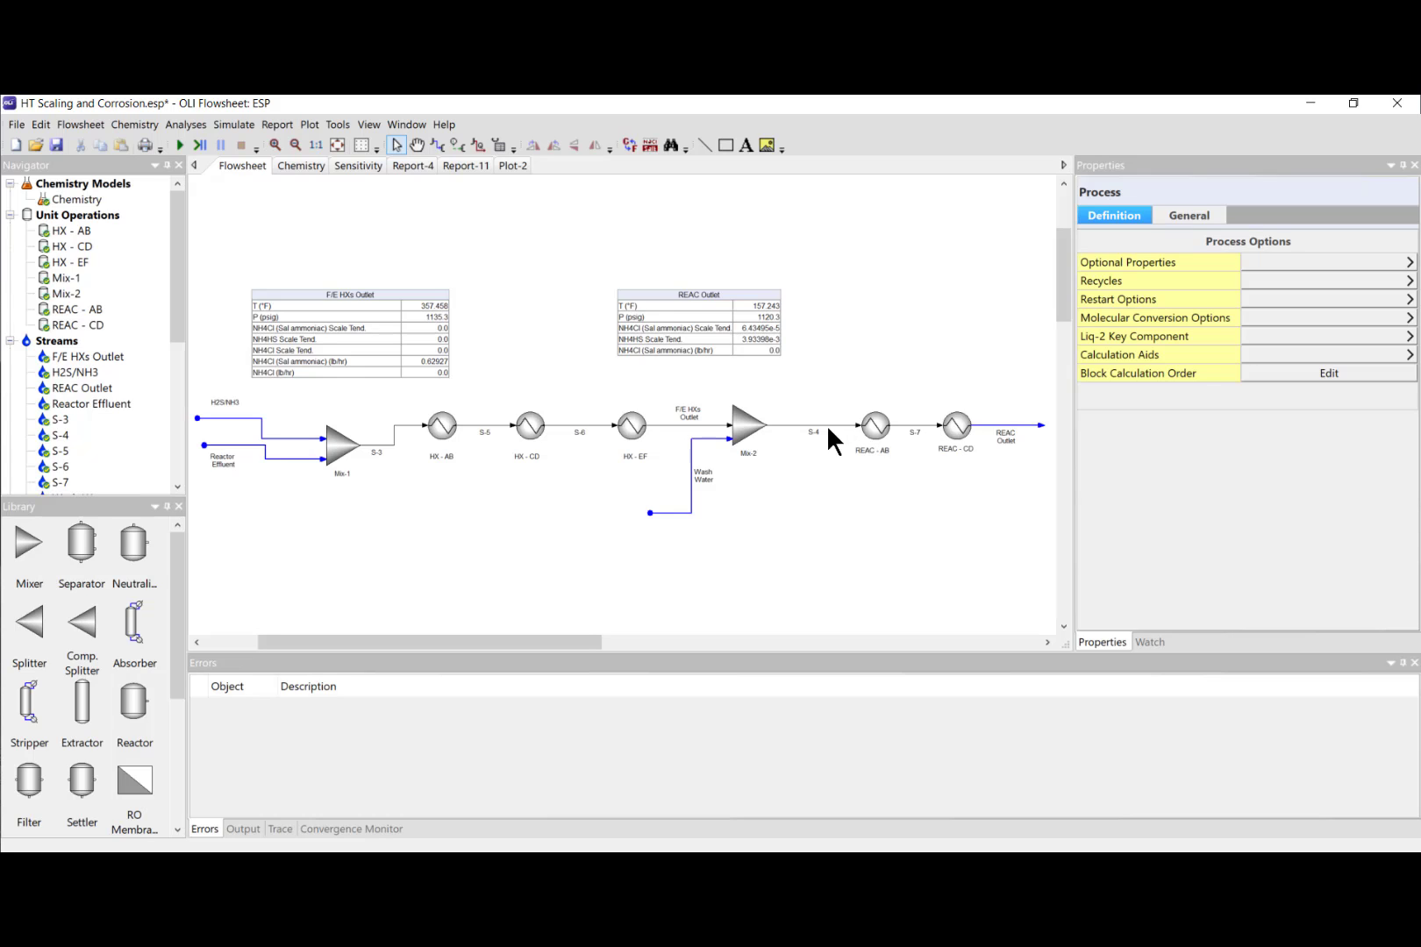
# - Start uploading the flowsheet to OLI Cloud and move the credentials prompt off the upload dialog
pyautogui.click(19, 126)
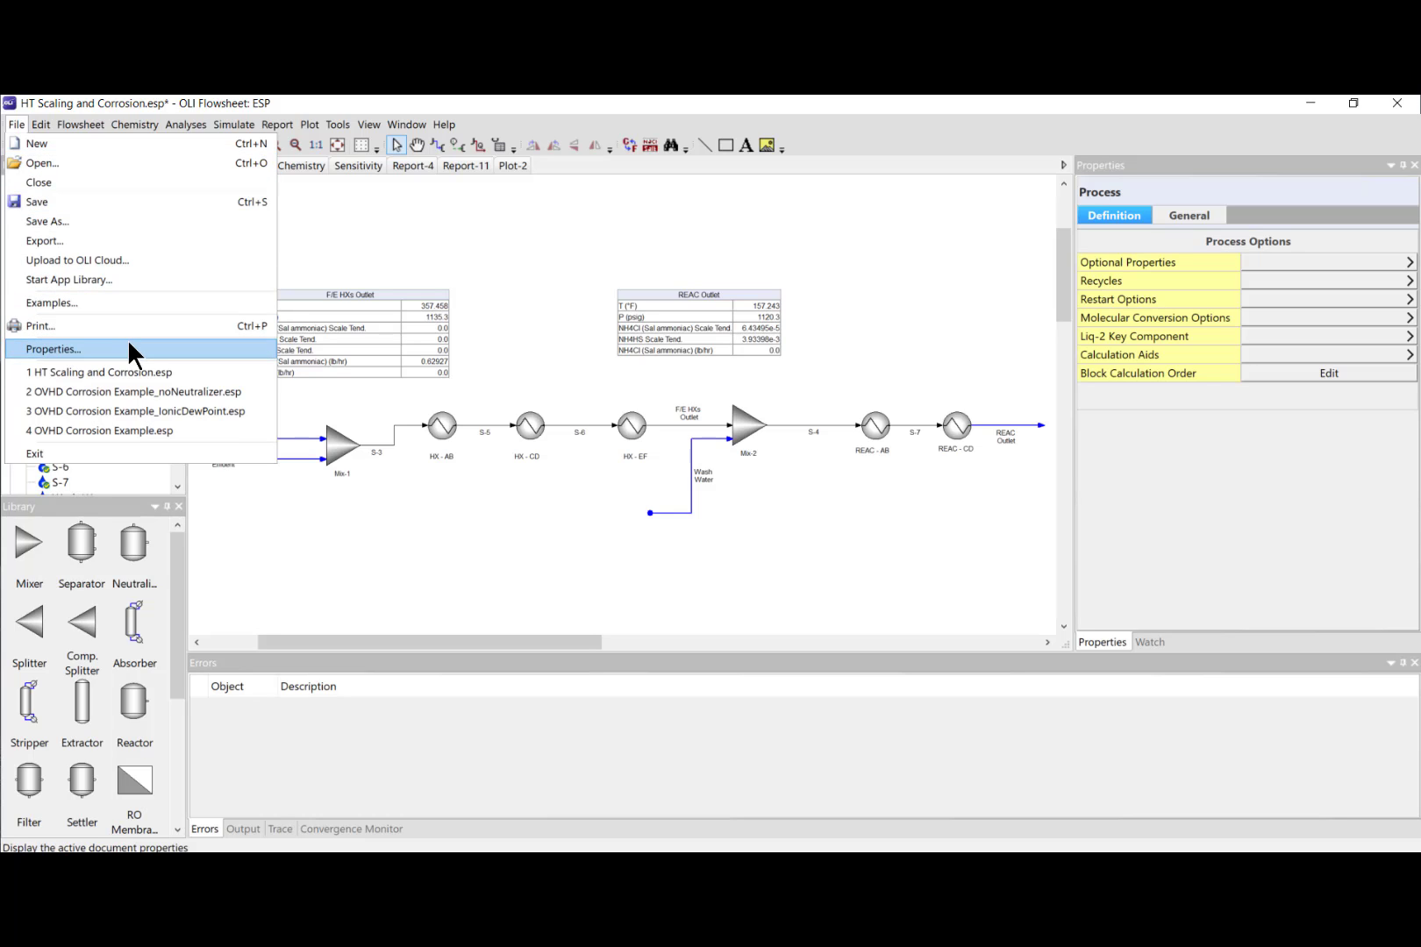
pyautogui.click(123, 260)
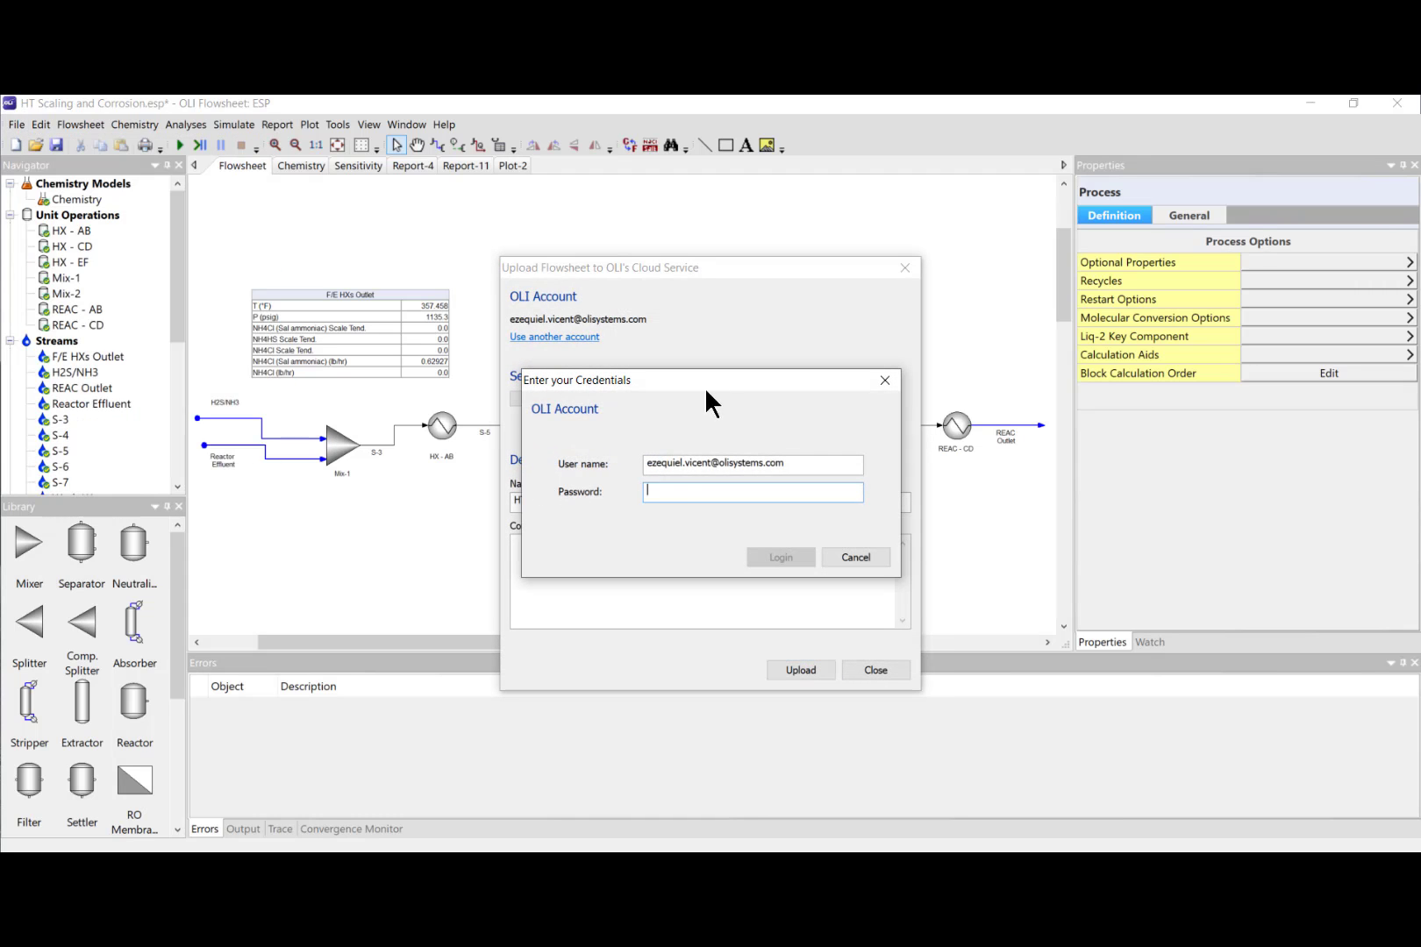
pyautogui.moveTo(706, 392); pyautogui.dragTo(998, 323)
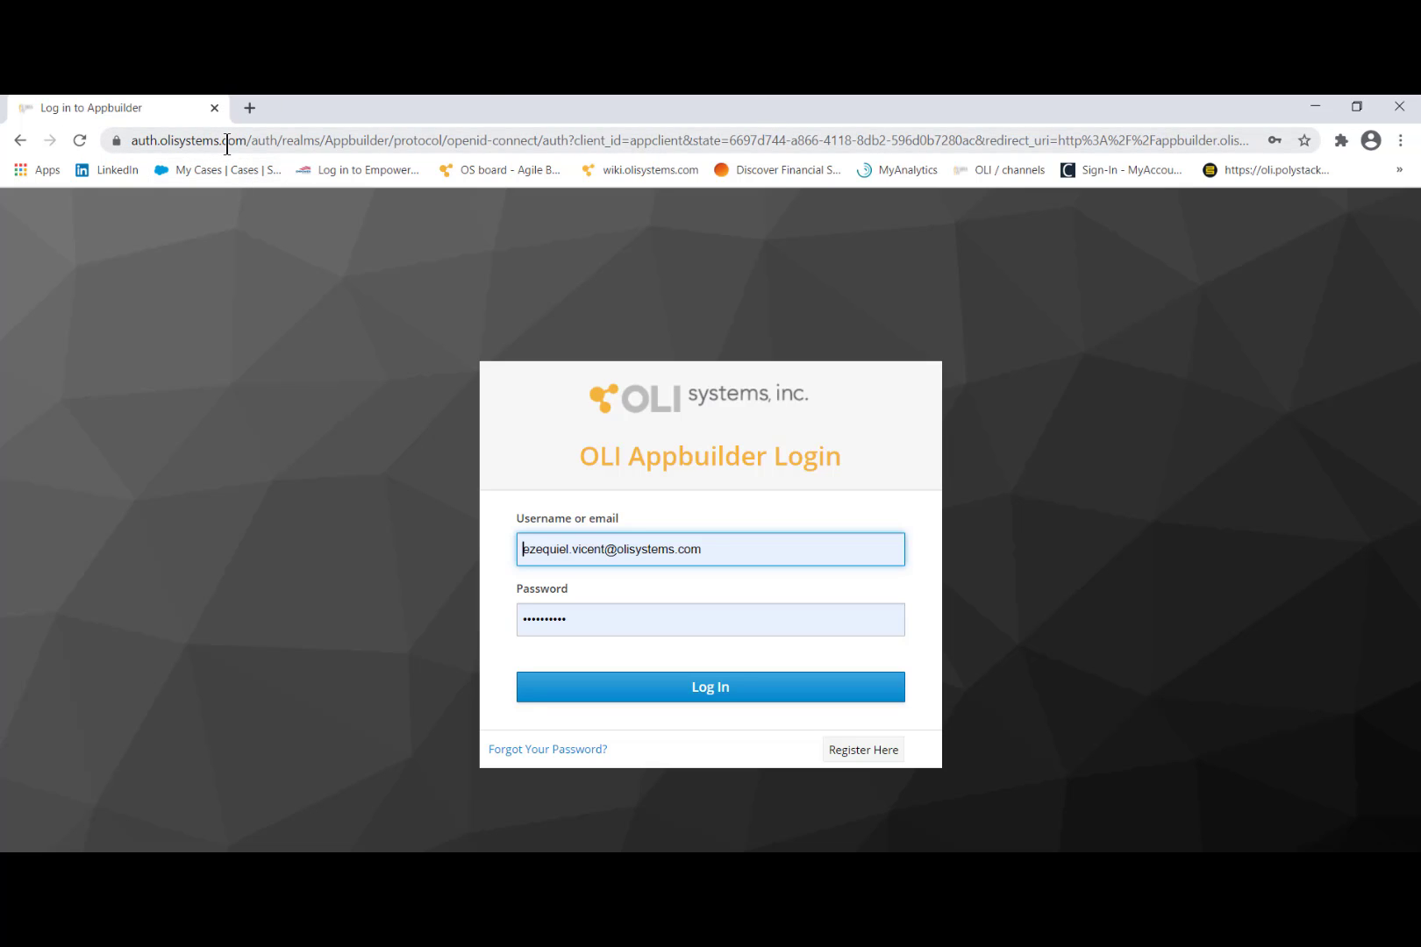
# - Switch to the Chrome browser, load appbuilder.olisystems.com and log in with the prefilled account credentials
pyautogui.click(226, 143)
pyautogui.write('k')
pyautogui.press('BackSpace')
pyautogui.write('appbuilder.olisystems.com')
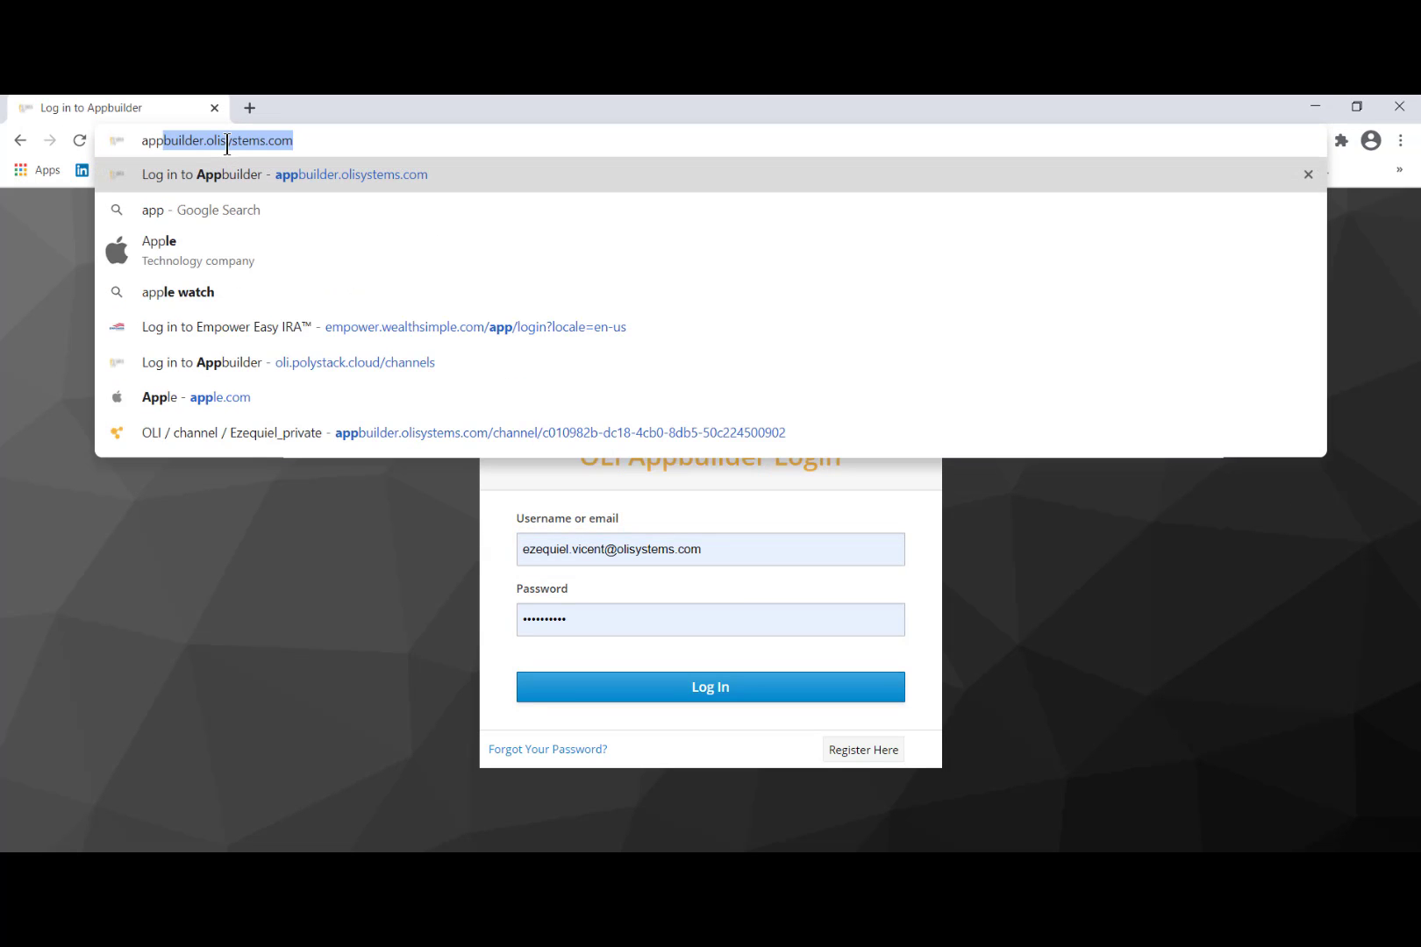
pyautogui.press('Return')
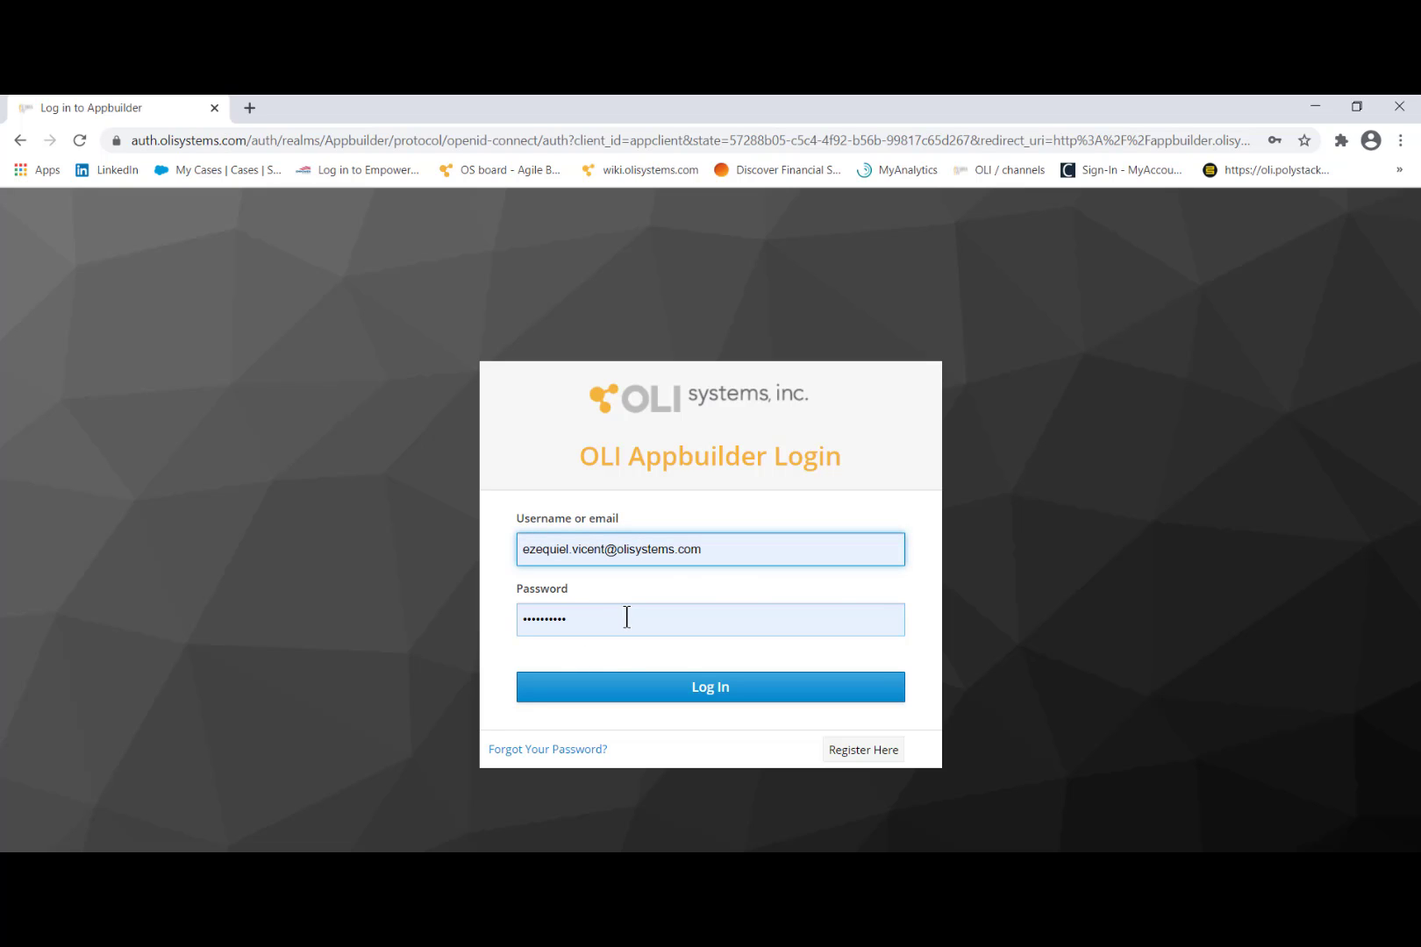
pyautogui.click(705, 693)
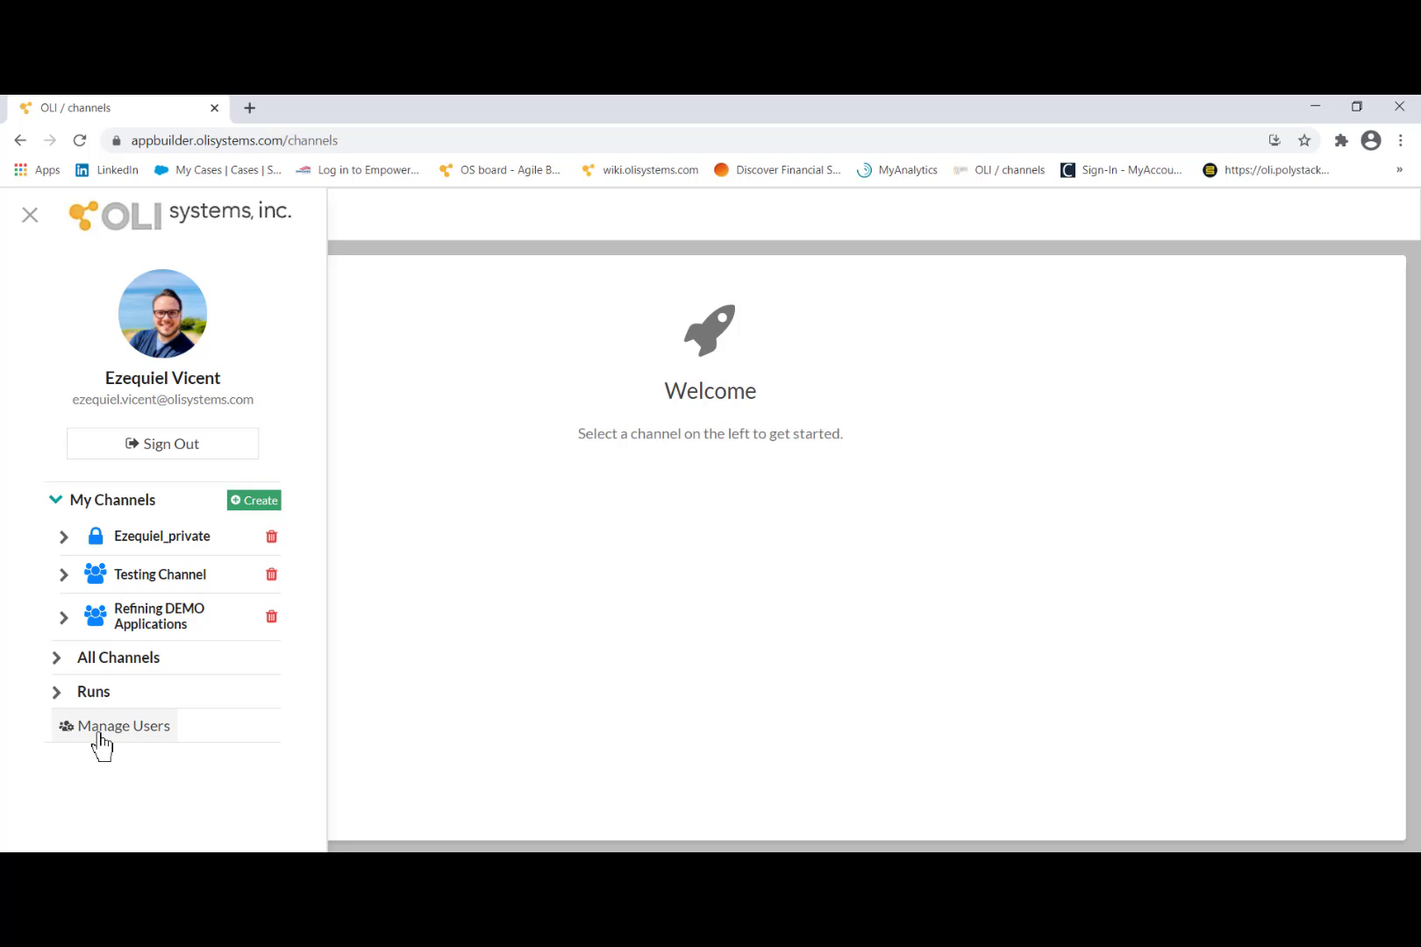
# - Open the private channel and load the draft HT Scaling and Corrosion process in the Designer
pyautogui.click(167, 542)
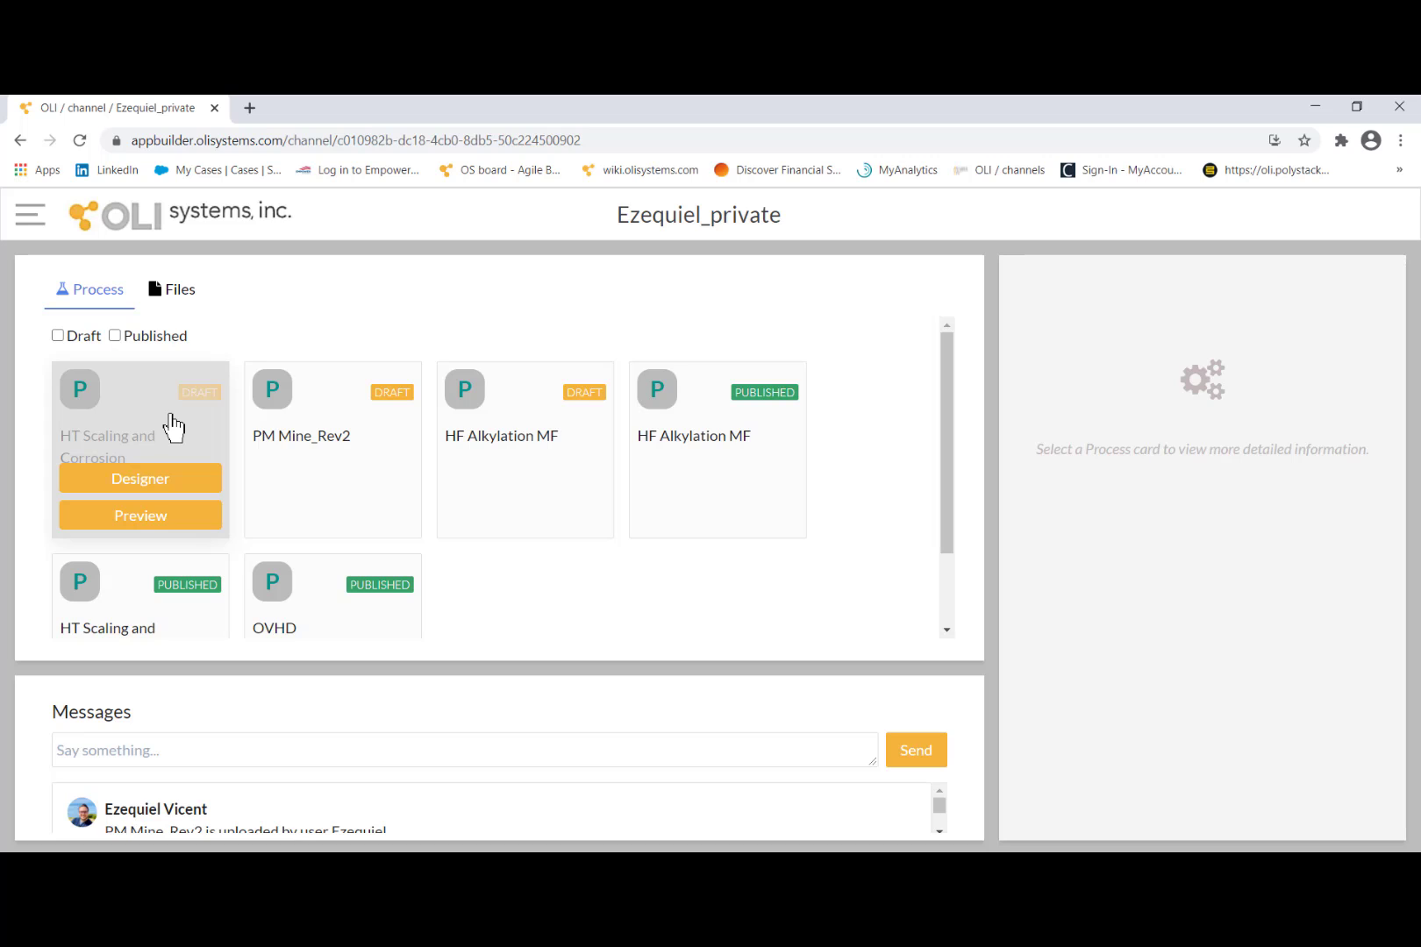
pyautogui.moveTo(743, 408)
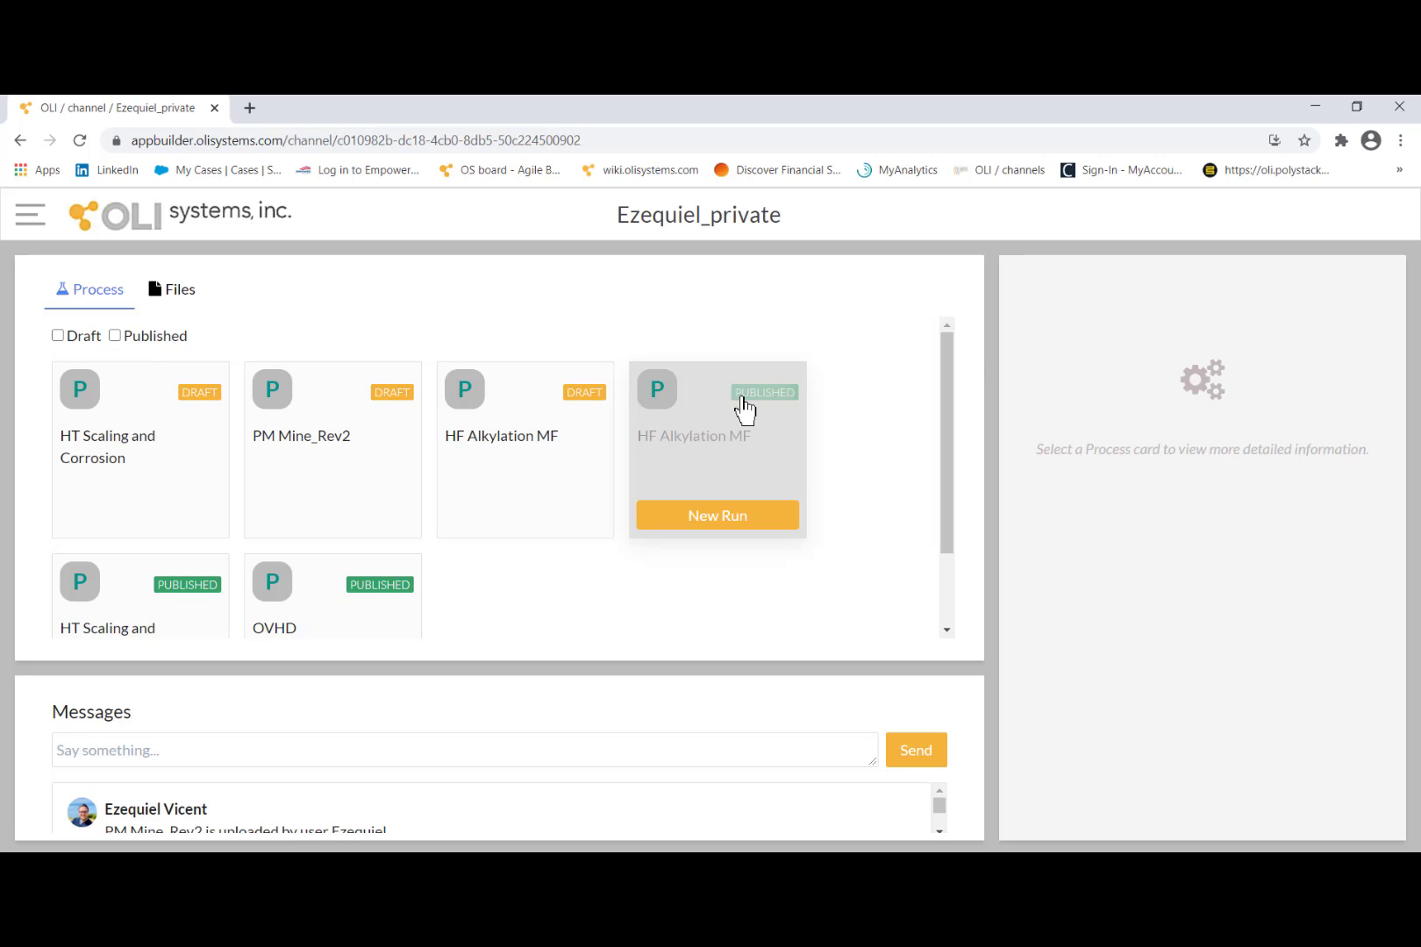
pyautogui.moveTo(147, 434)
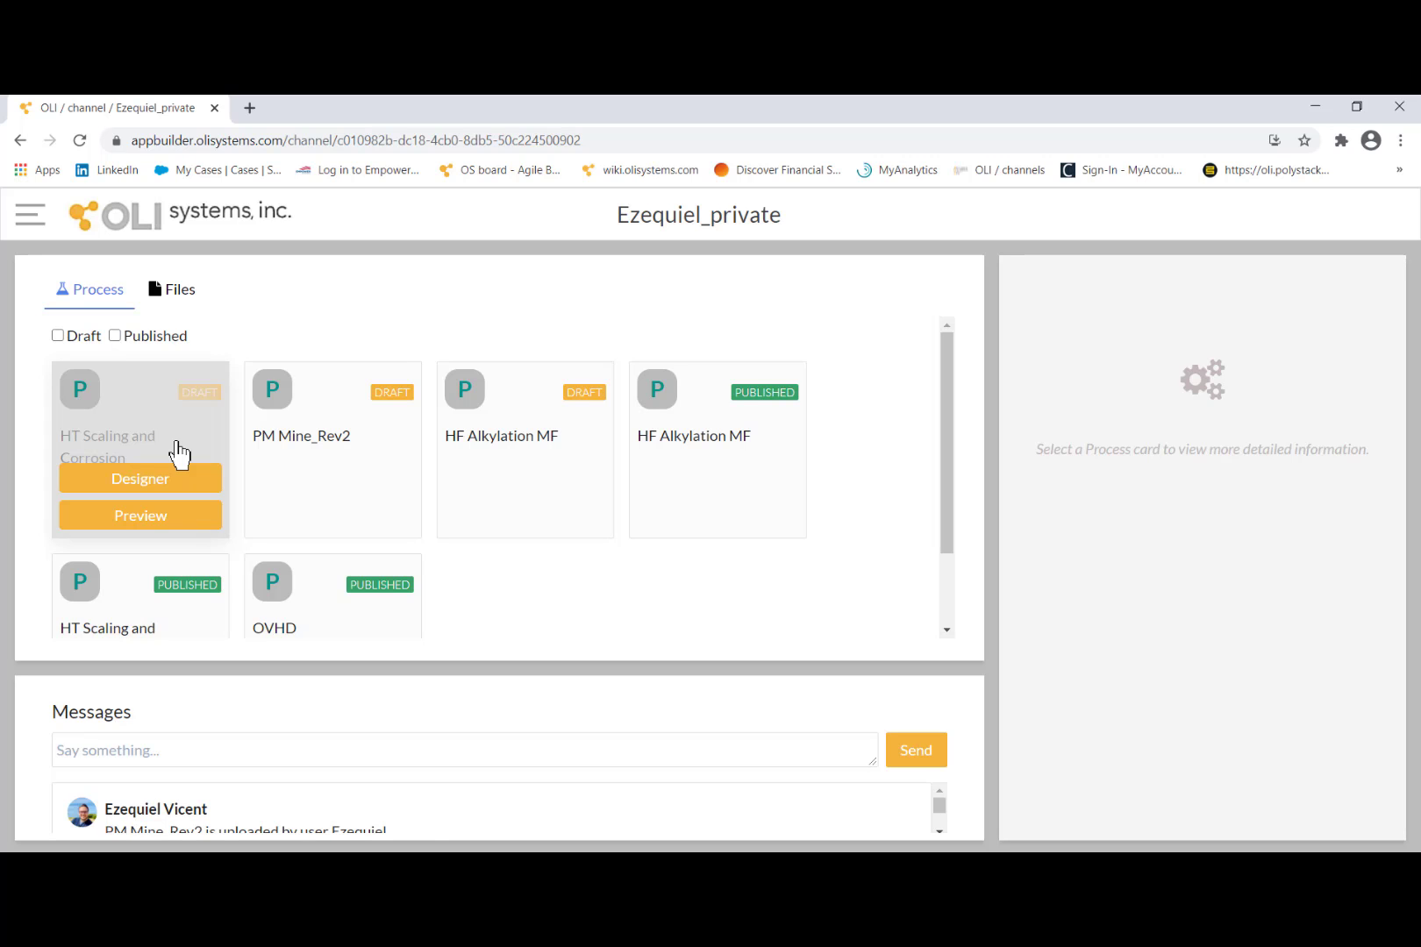
pyautogui.click(162, 478)
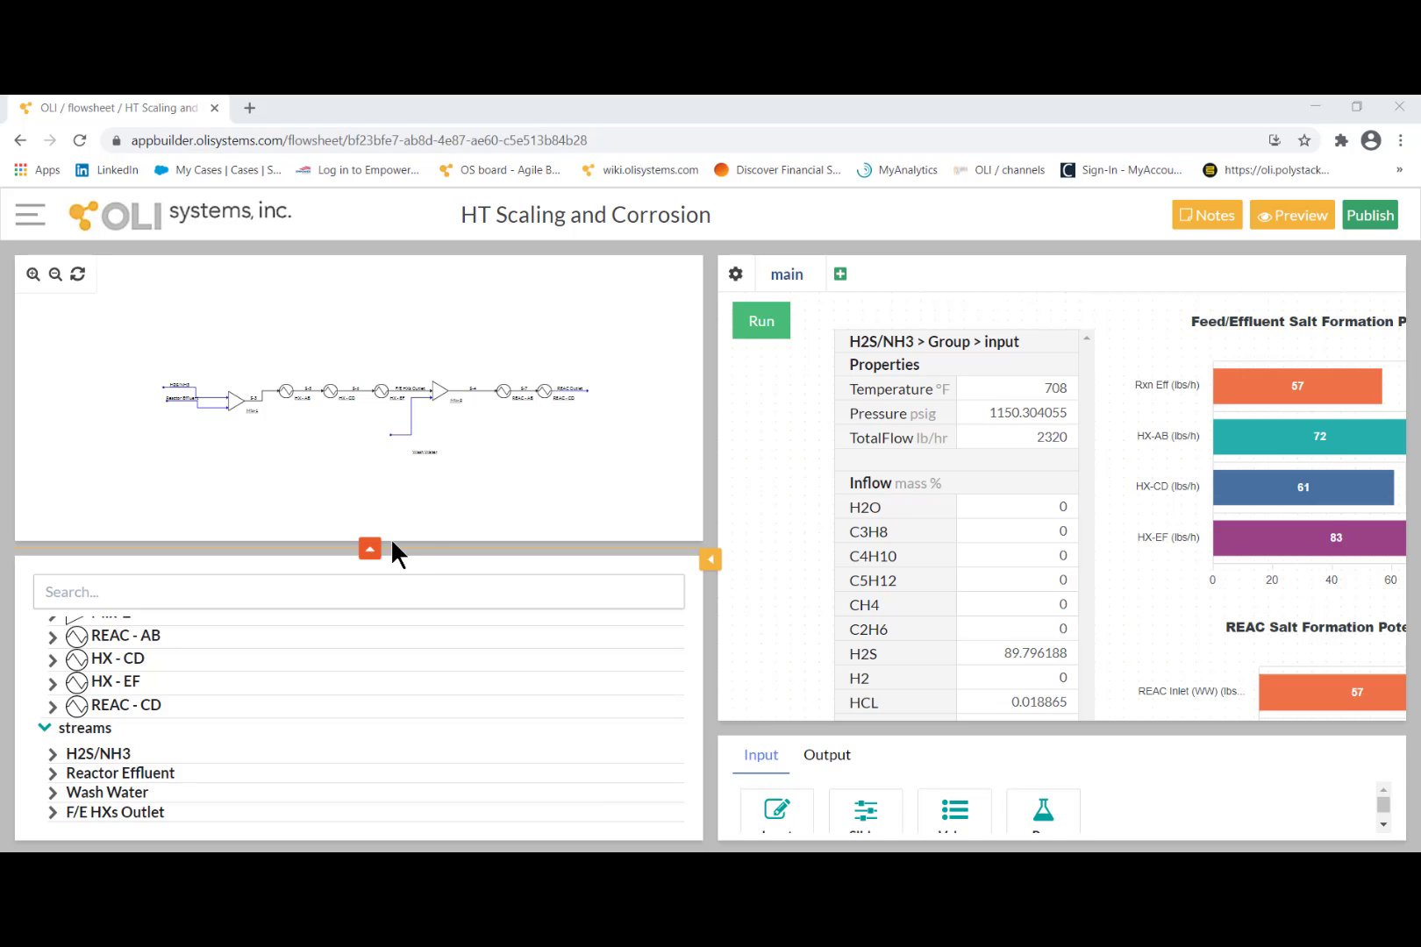
# - Enlarge the property tree area below the flowsheet diagram, then zoom in on and centre the diagram
pyautogui.moveTo(425, 547); pyautogui.dragTo(406, 450)
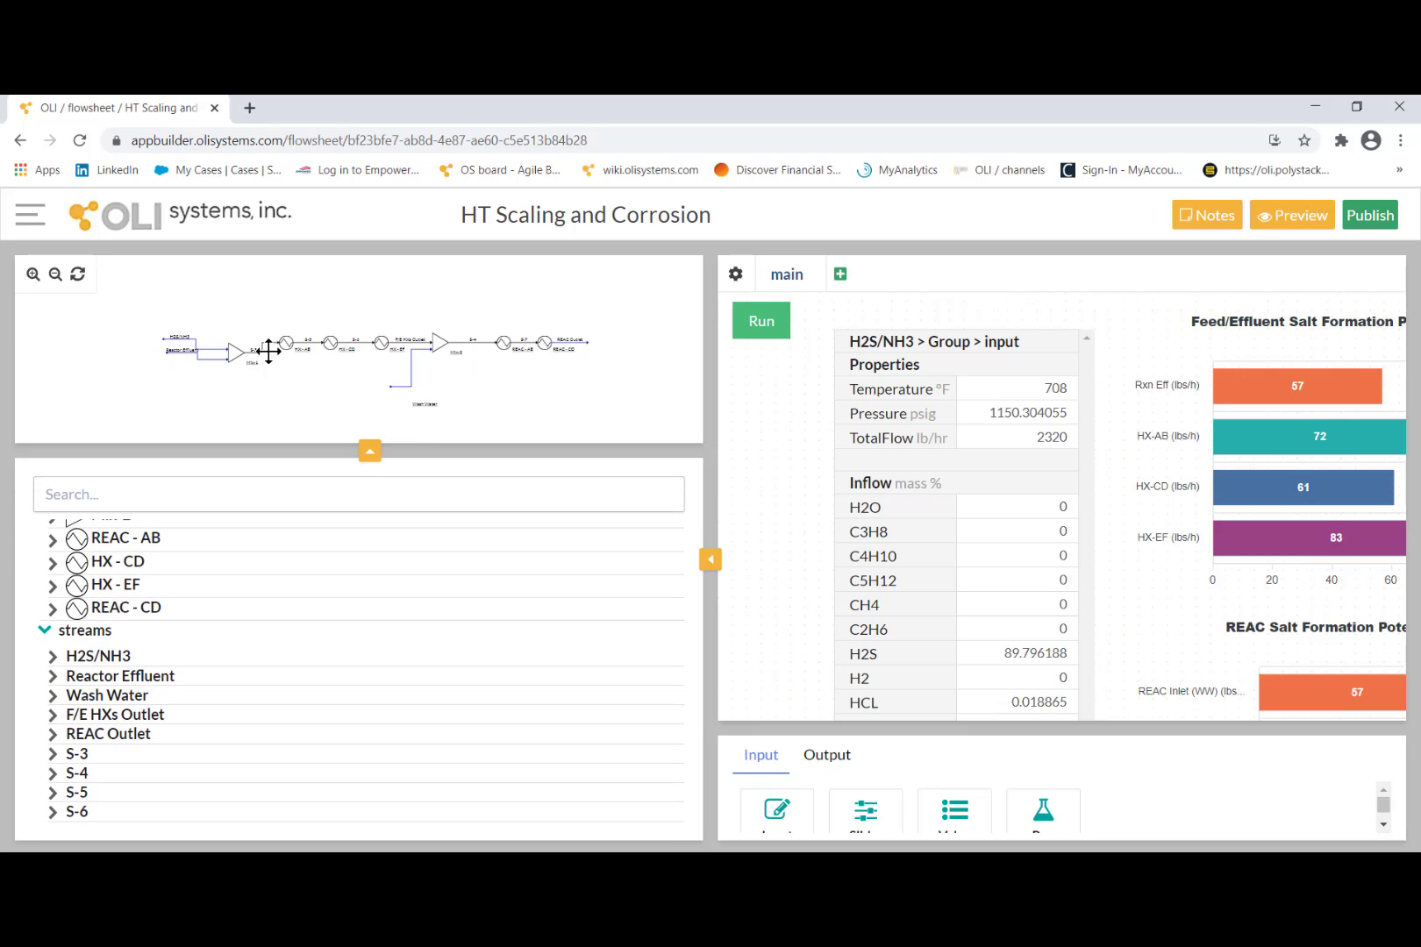
pyautogui.click(33, 274)
pyautogui.moveTo(314, 334); pyautogui.dragTo(294, 358)
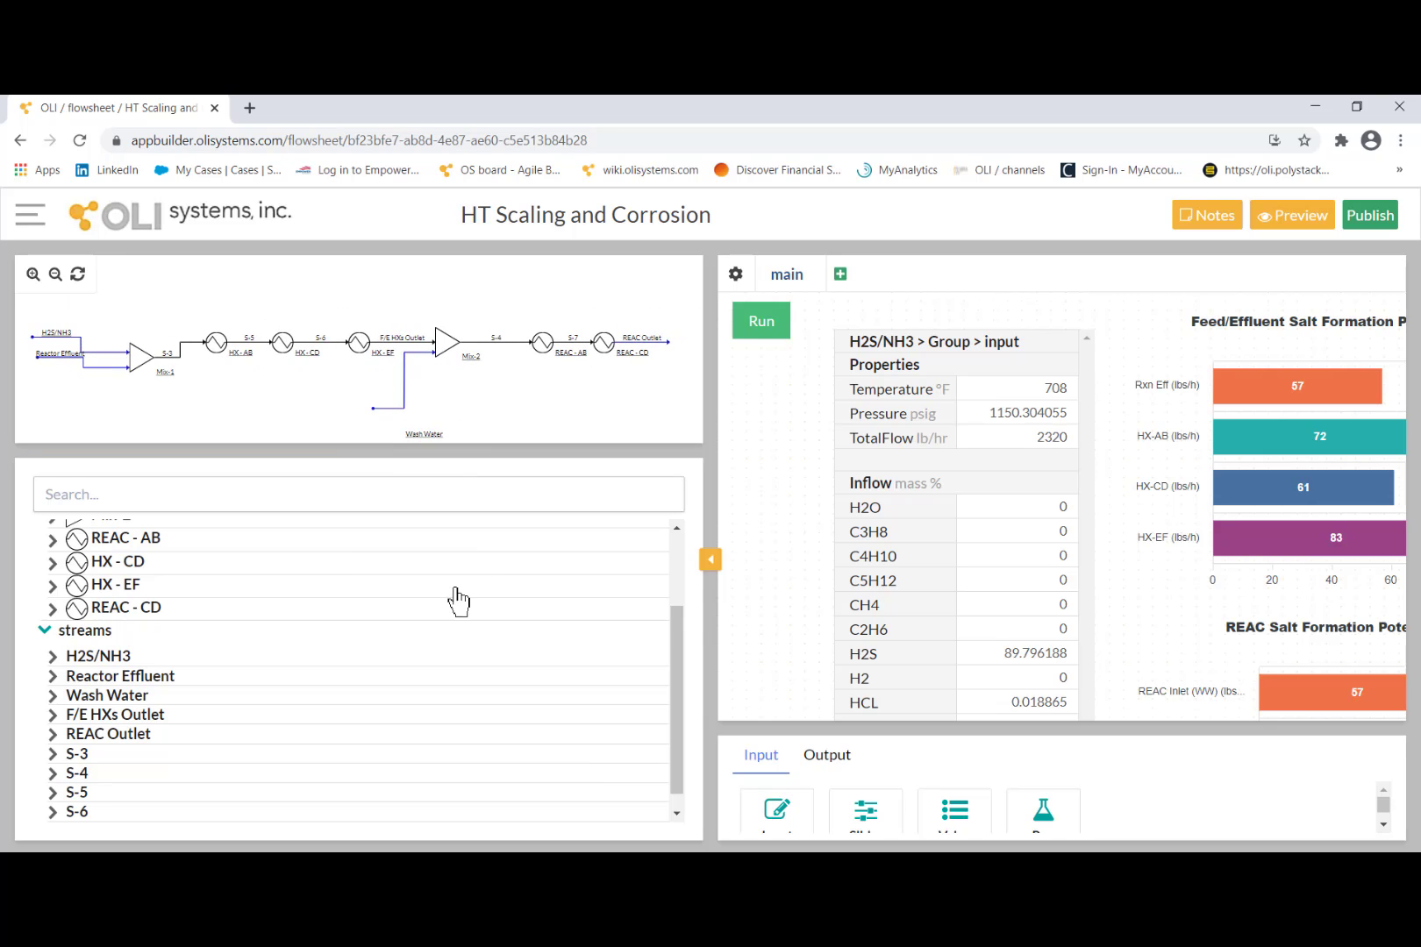
# - Examine the Mix-1 and HX - AB blocks in the property tree, including HX - AB's input, common output and utilityStream entries
pyautogui.moveTo(685, 633); pyautogui.dragTo(685, 554)
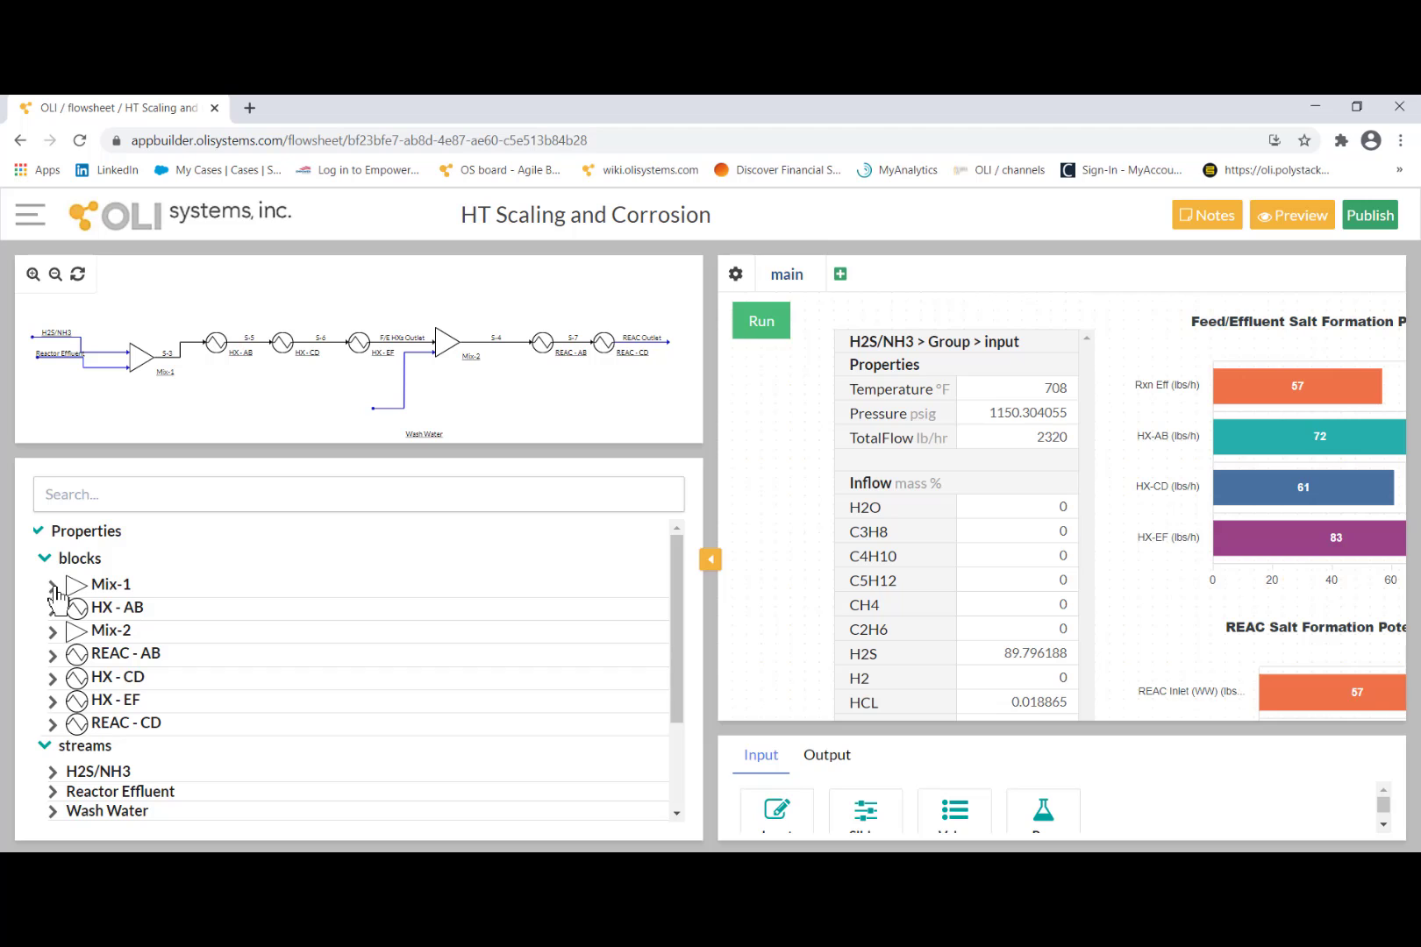
pyautogui.click(52, 586)
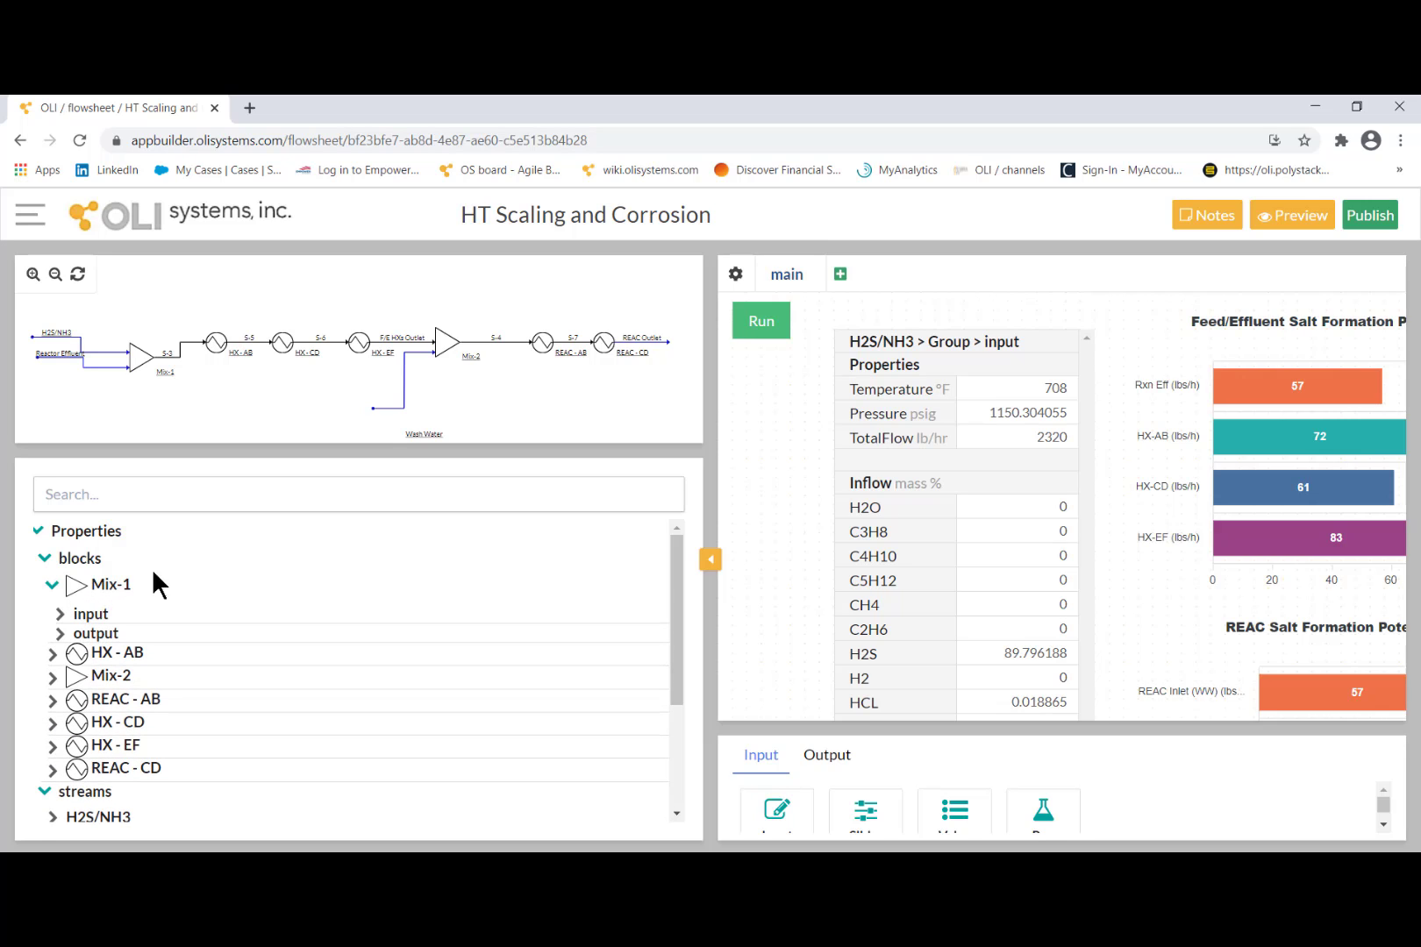
pyautogui.scroll(-2, 190, 664)
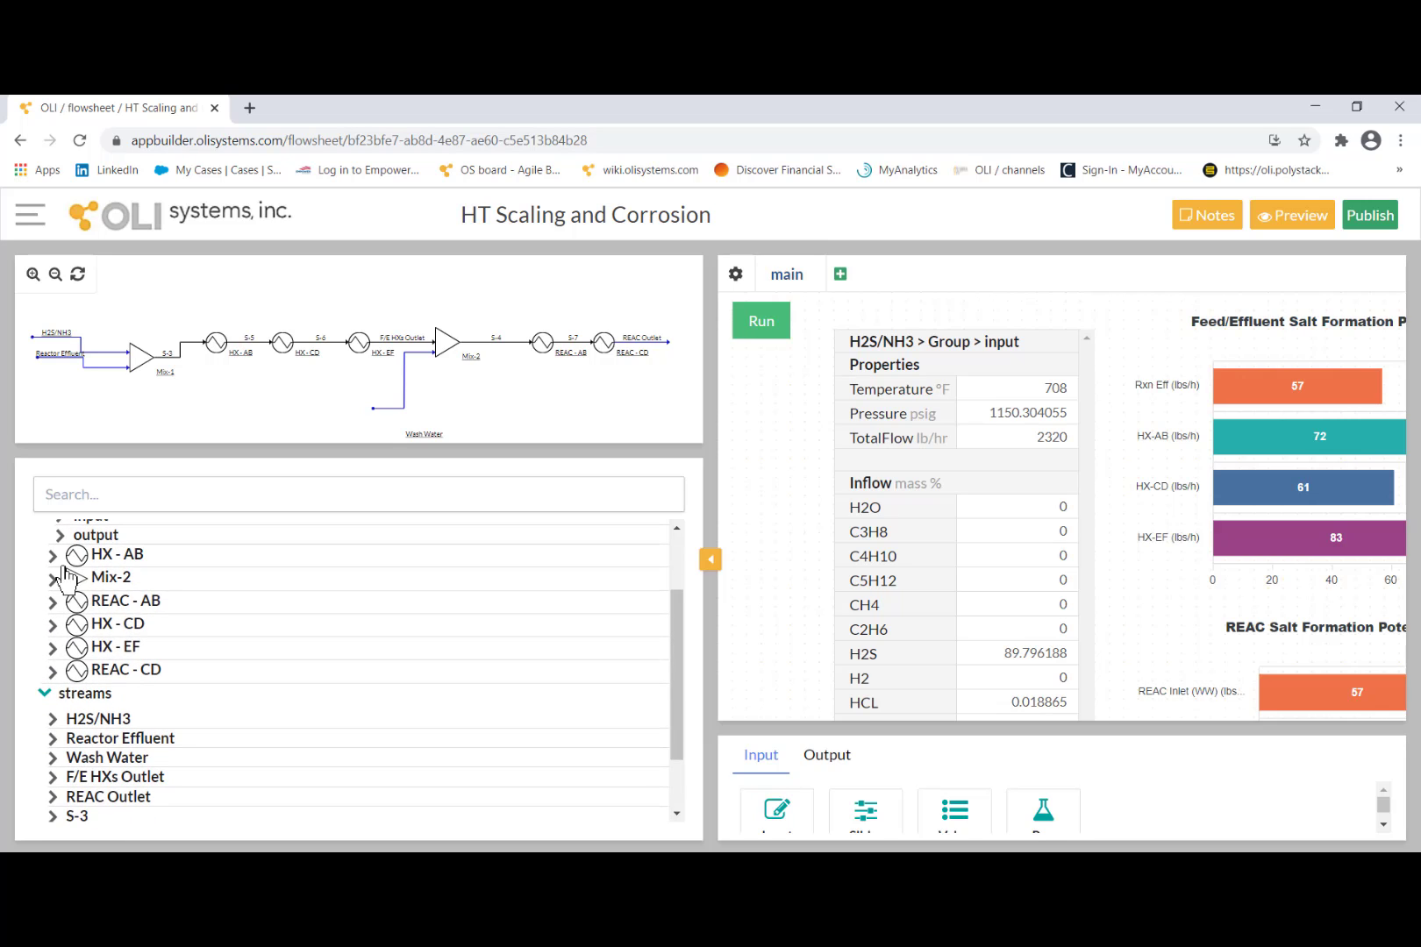
pyautogui.click(53, 557)
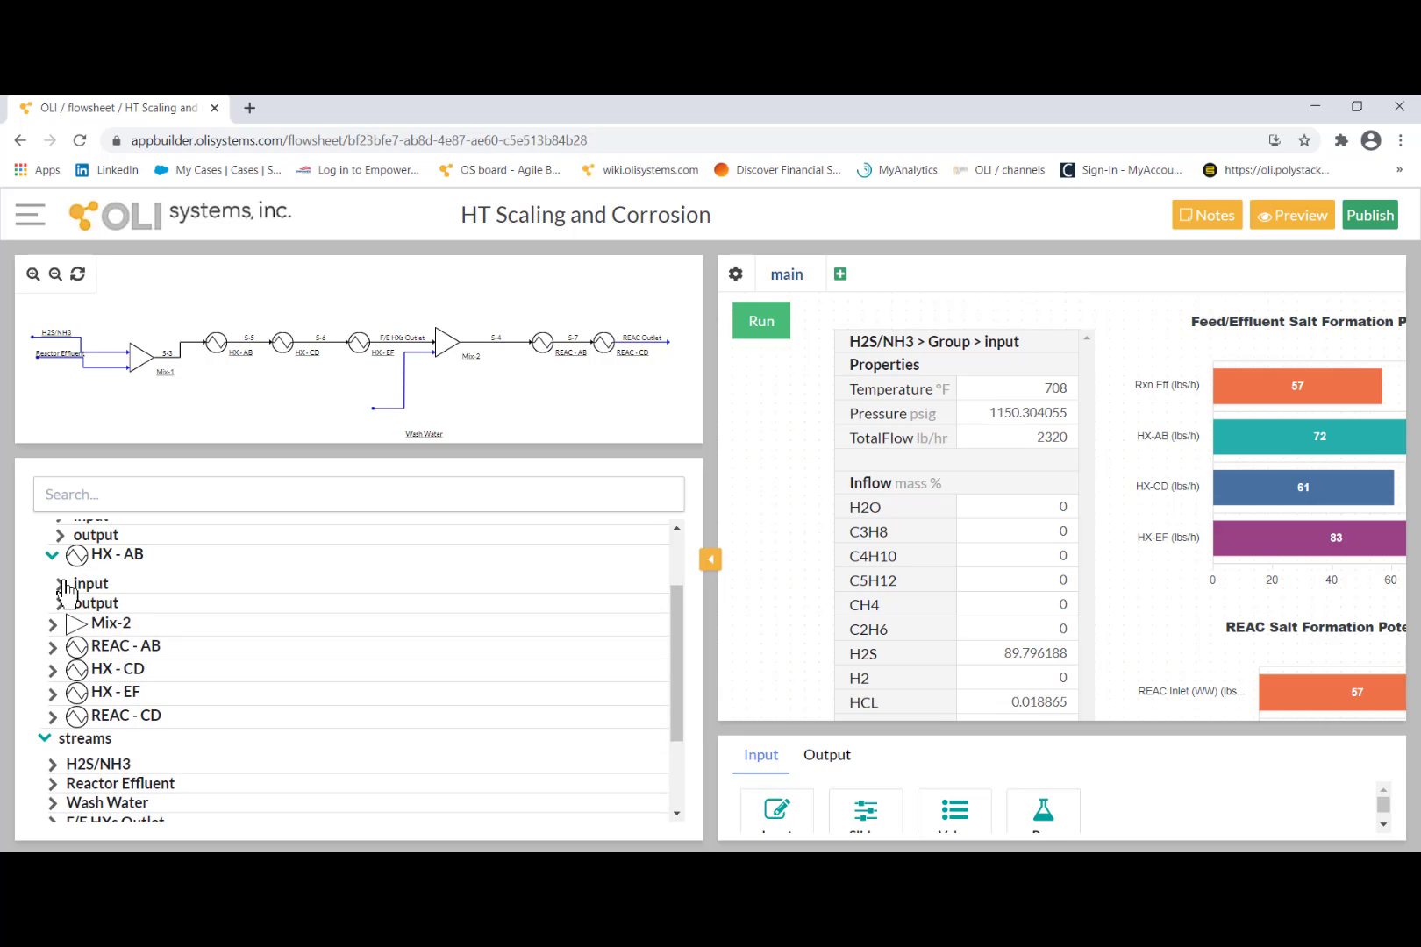
pyautogui.click(59, 584)
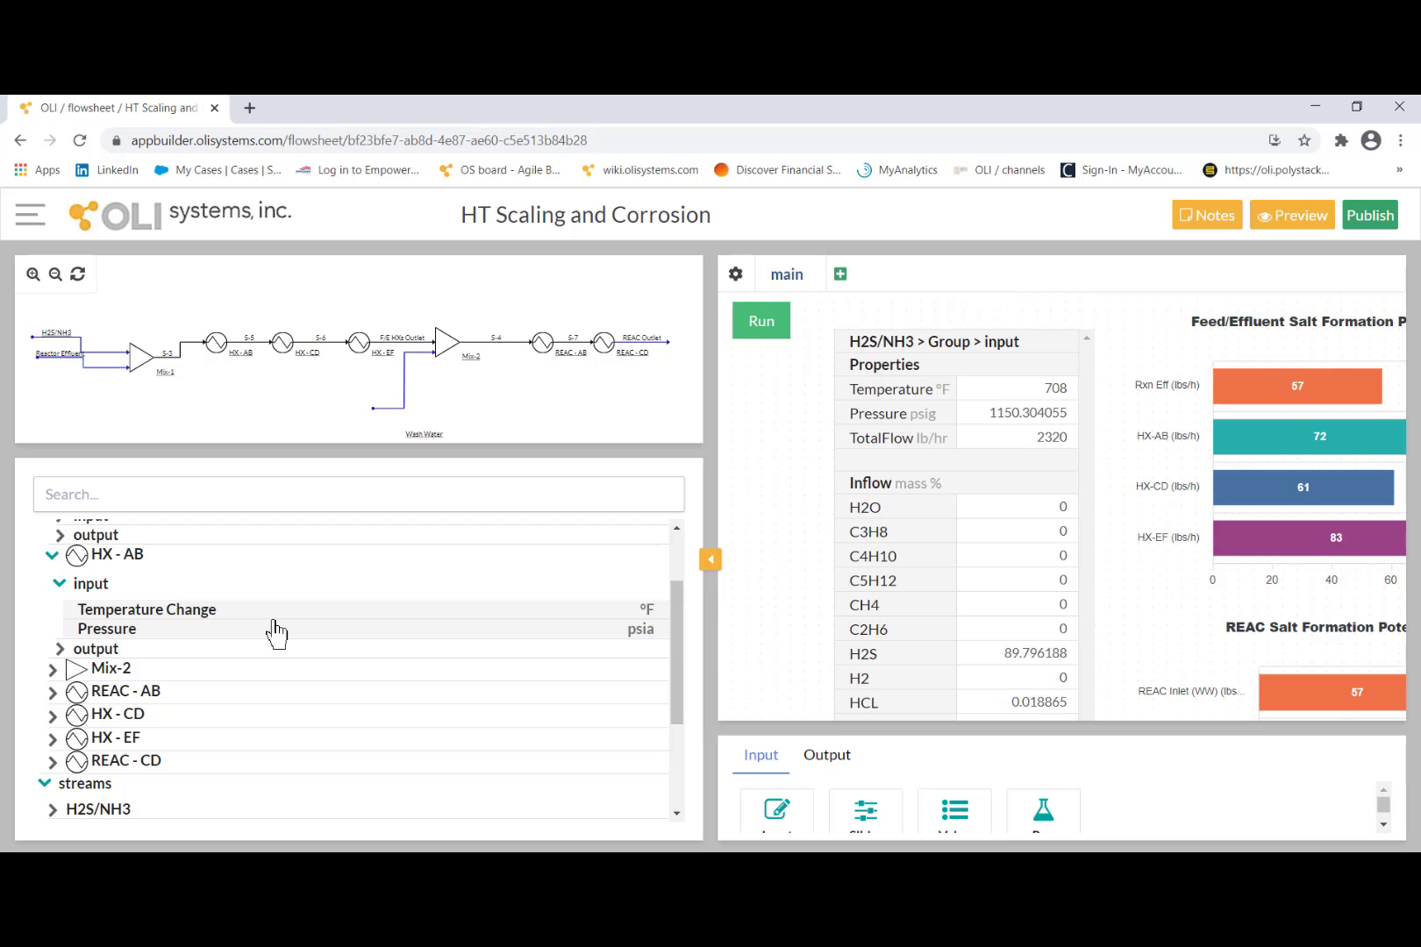
pyautogui.click(60, 649)
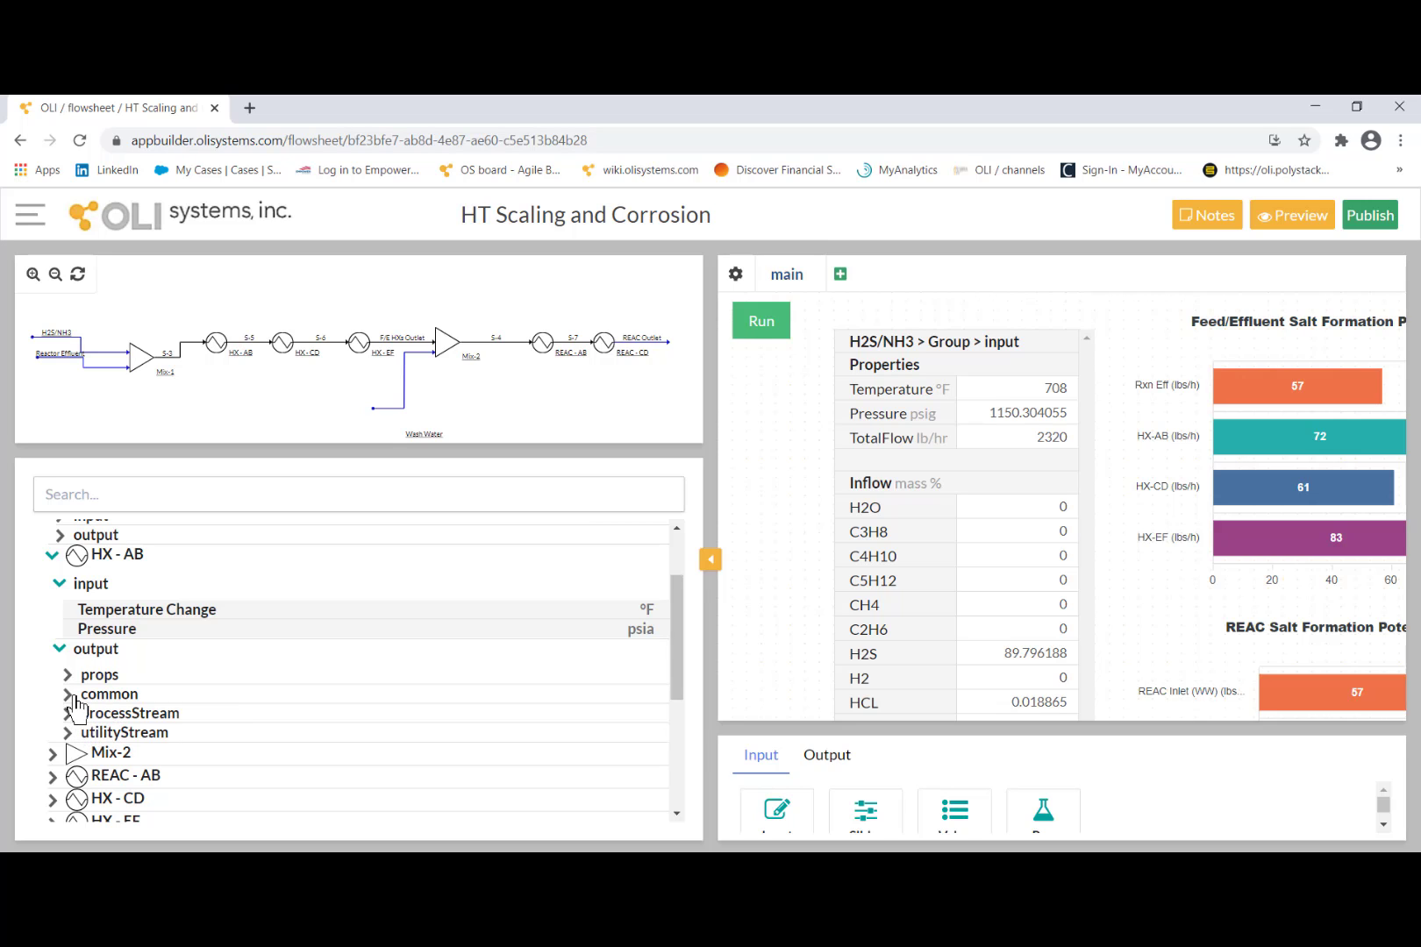
pyautogui.click(68, 695)
pyautogui.scroll(-2, 174, 703)
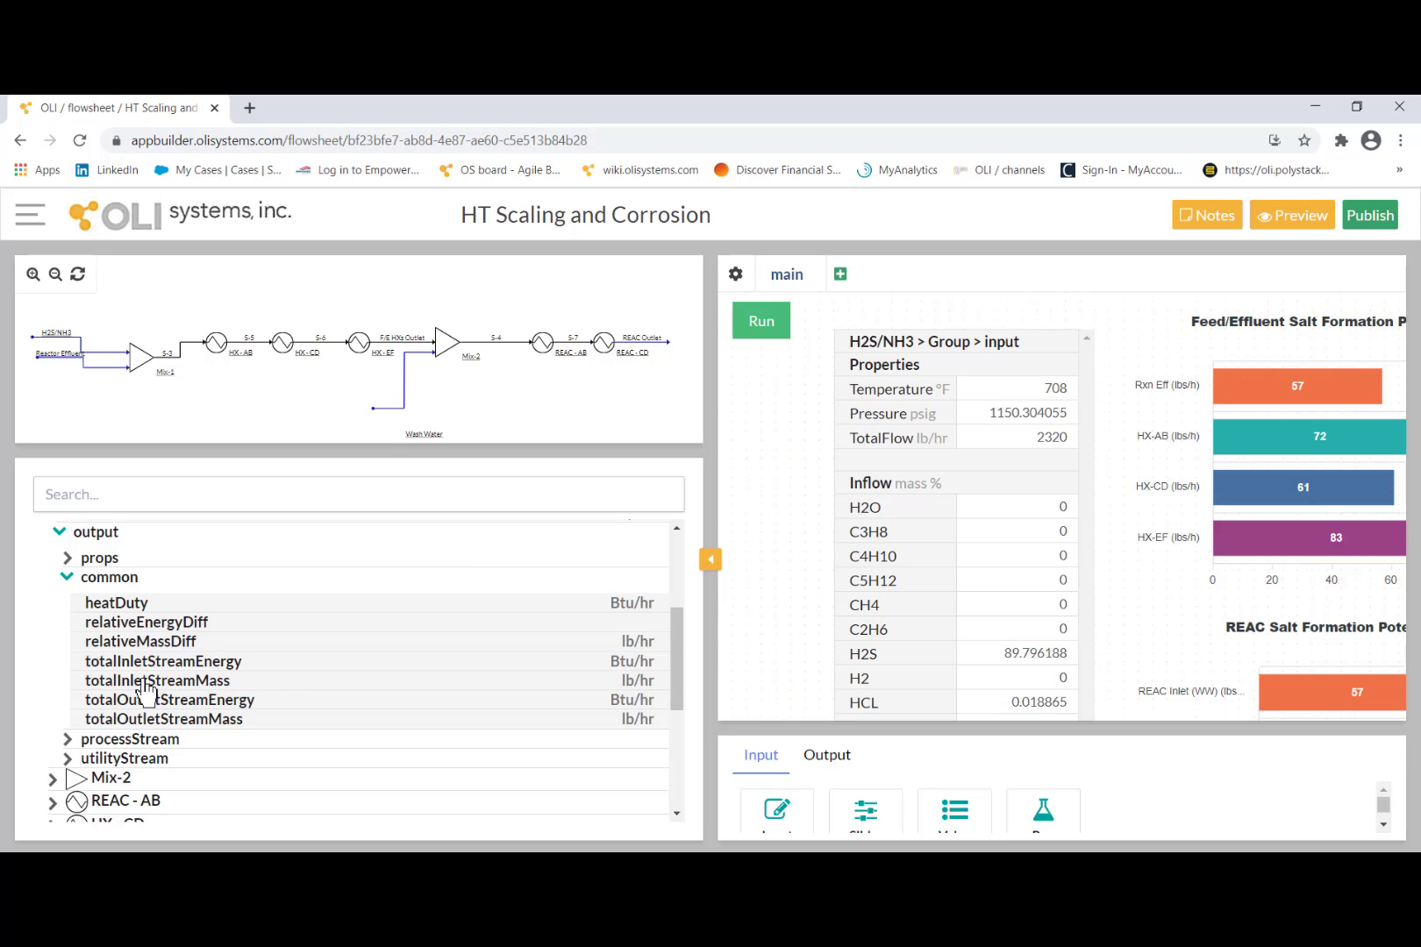
pyautogui.scroll(-1, 144, 710)
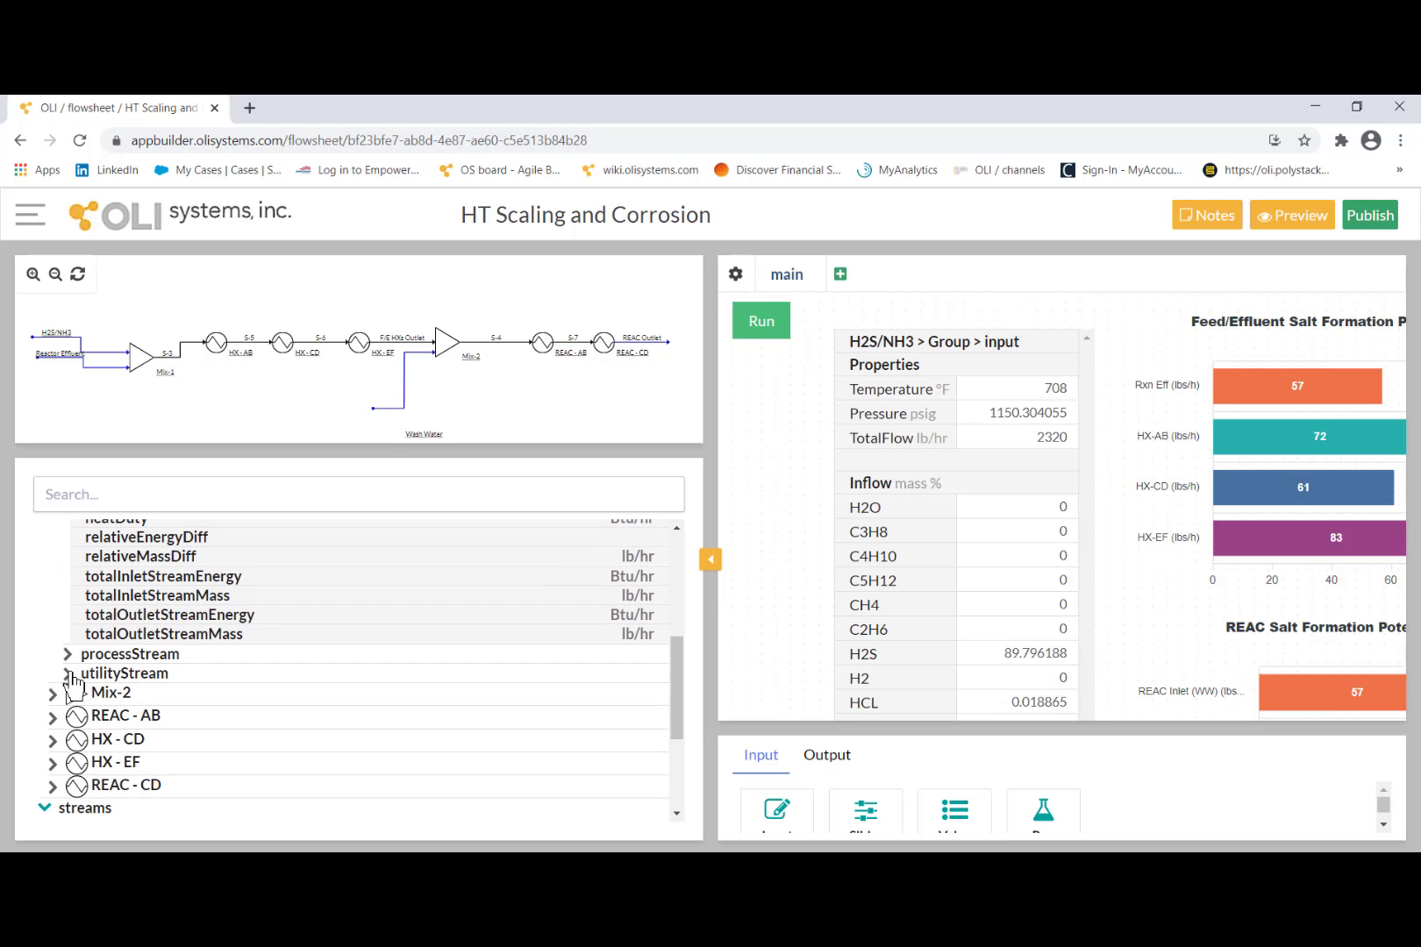
pyautogui.click(136, 679)
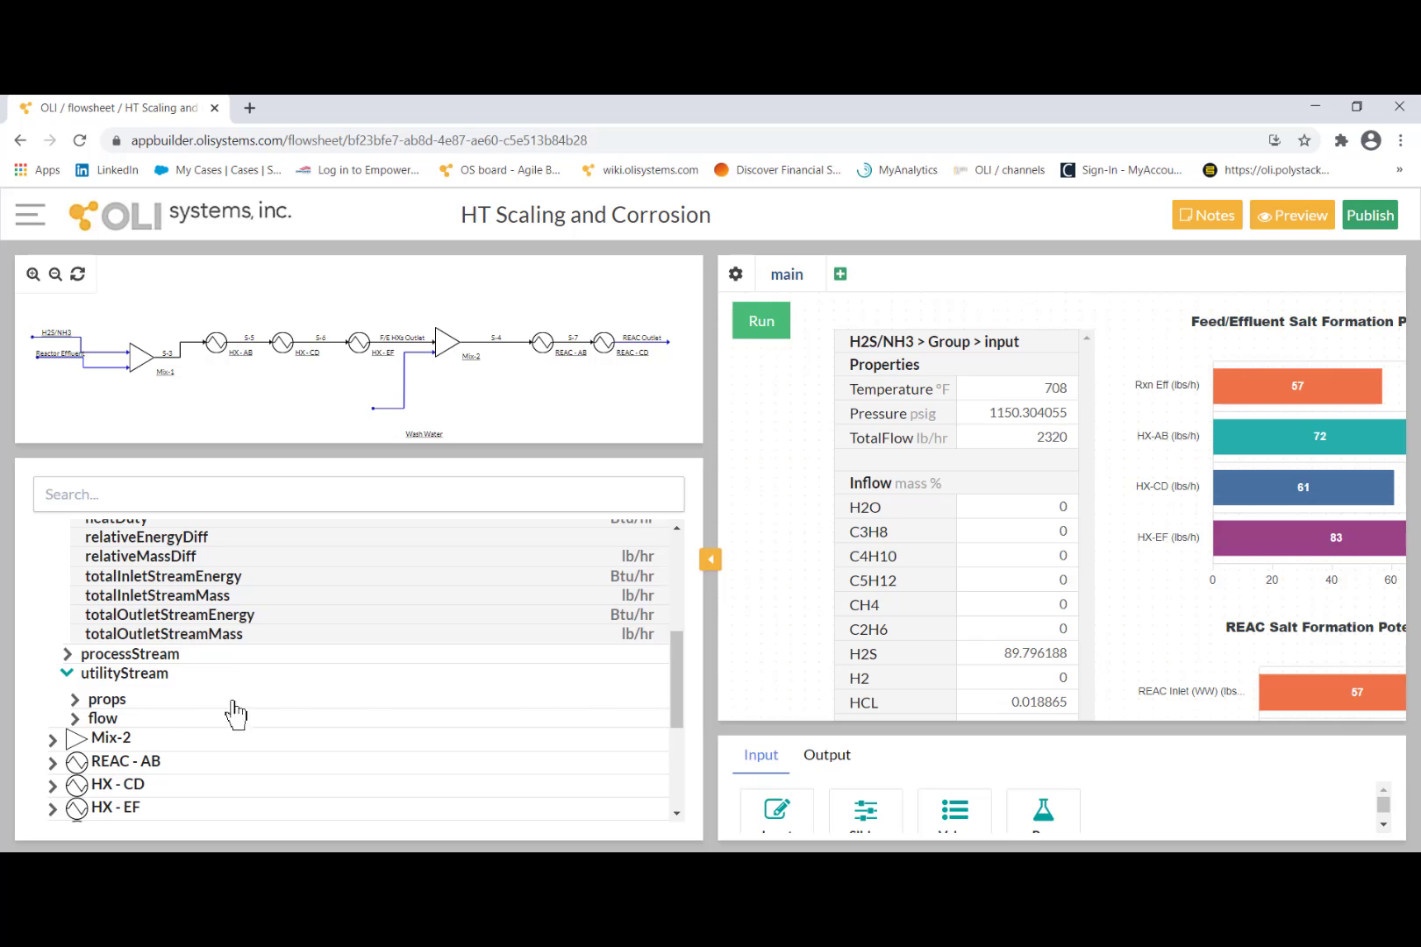
# - Expand the H2S/NH3 stream's input in the property tree and examine its Inflow components
pyautogui.moveTo(675, 673); pyautogui.dragTo(671, 765)
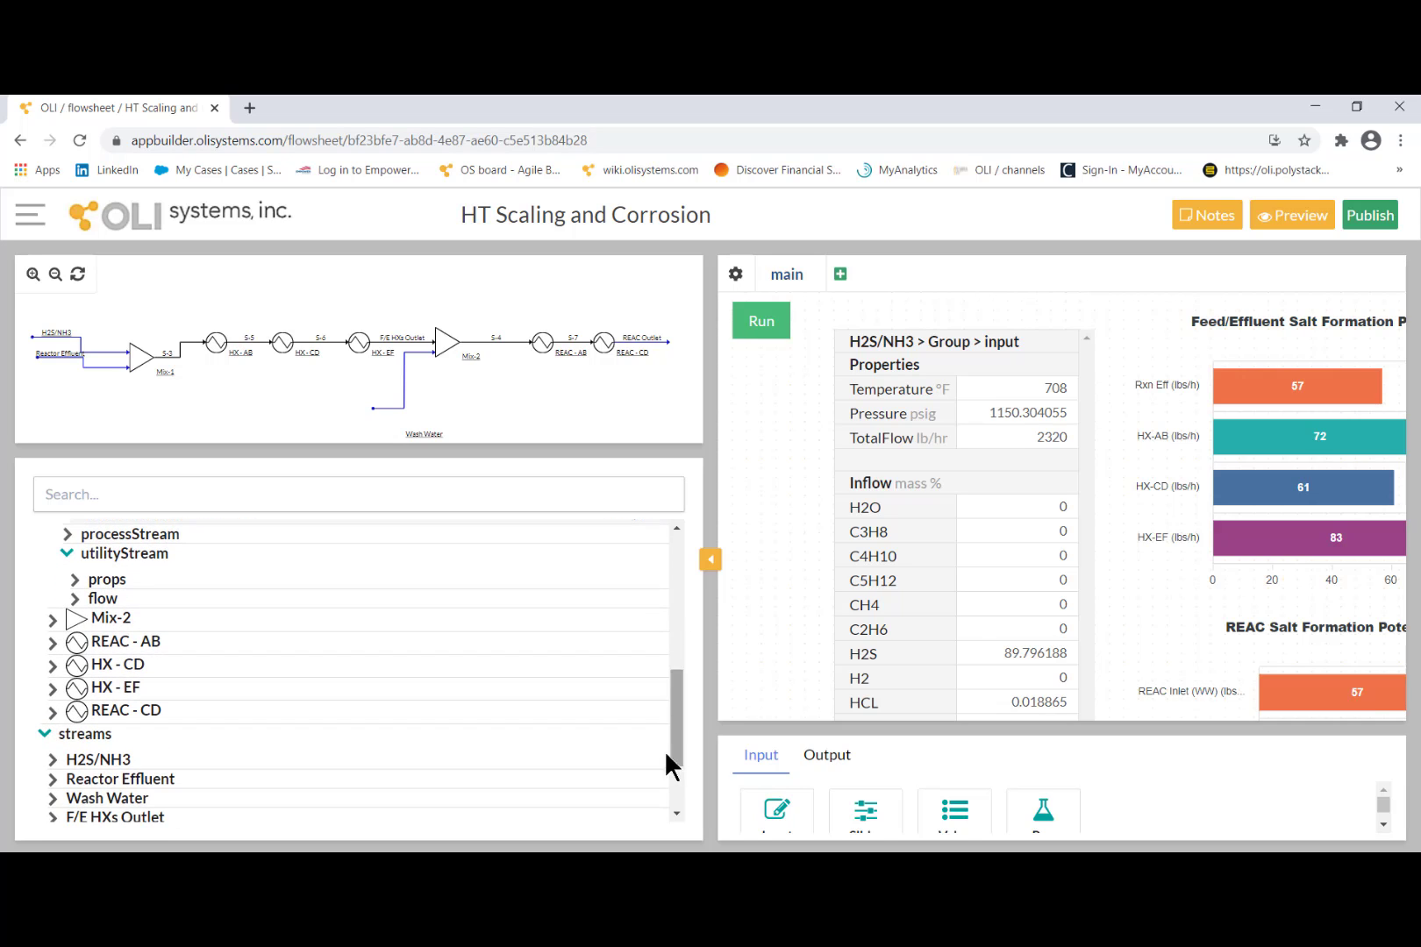
pyautogui.click(53, 759)
pyautogui.moveTo(675, 716); pyautogui.dragTo(682, 760)
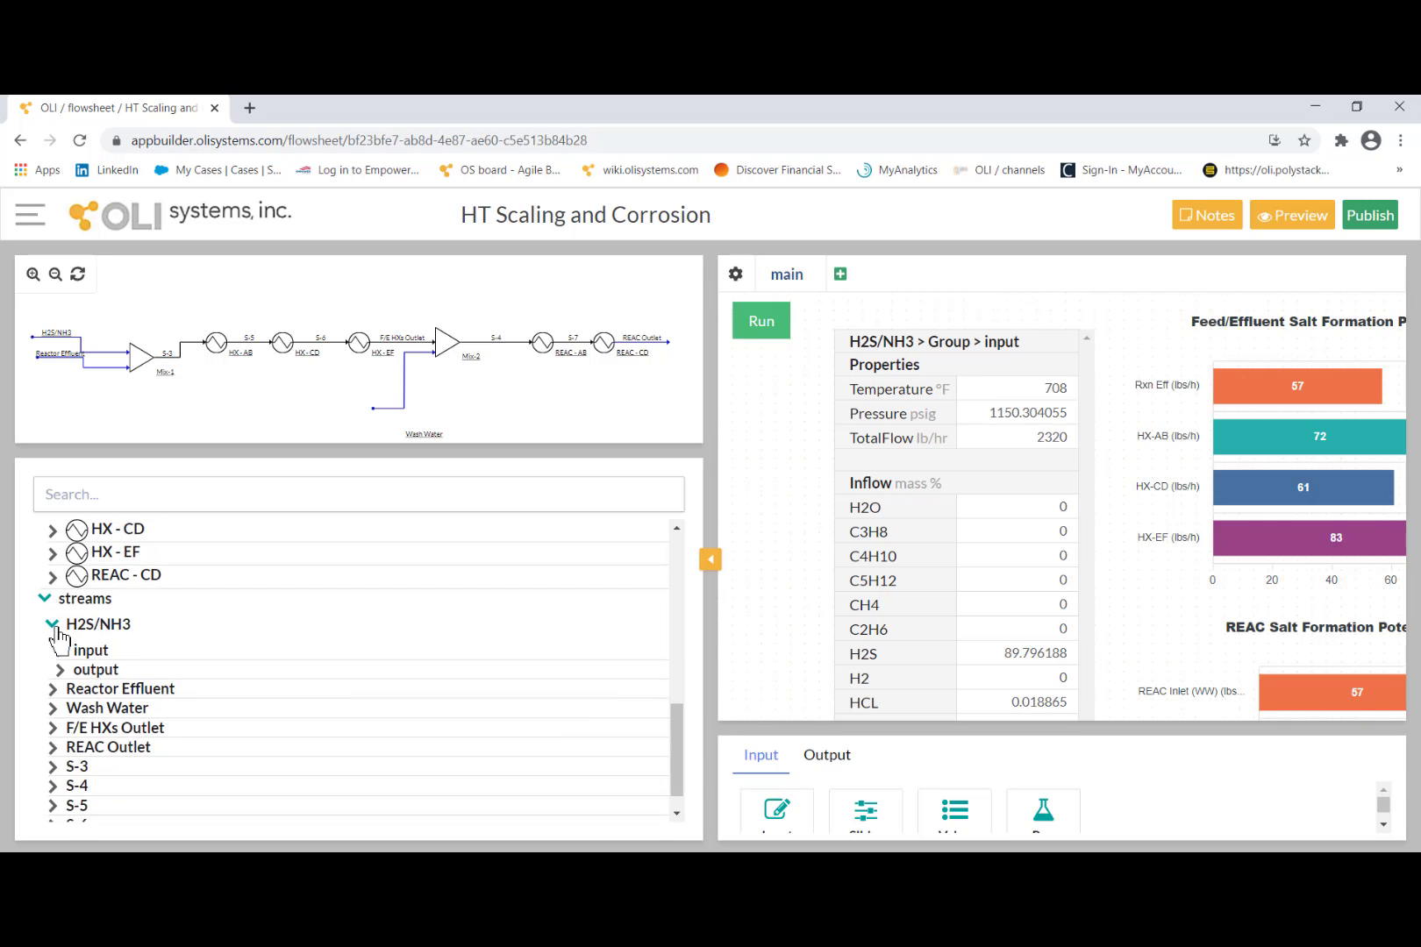
pyautogui.click(59, 651)
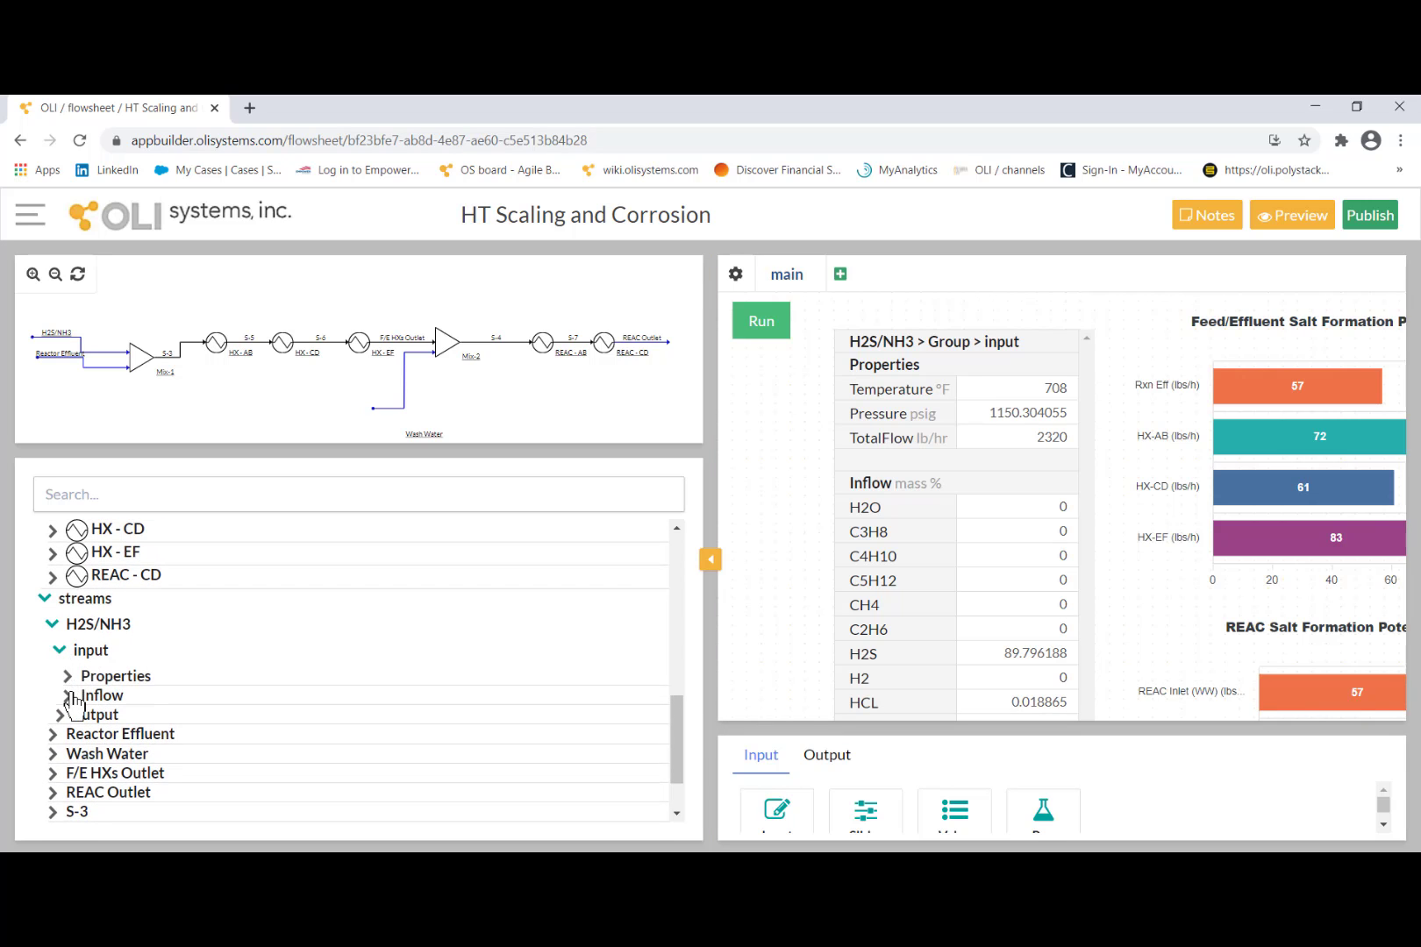
pyautogui.click(66, 695)
pyautogui.moveTo(681, 694); pyautogui.dragTo(681, 723)
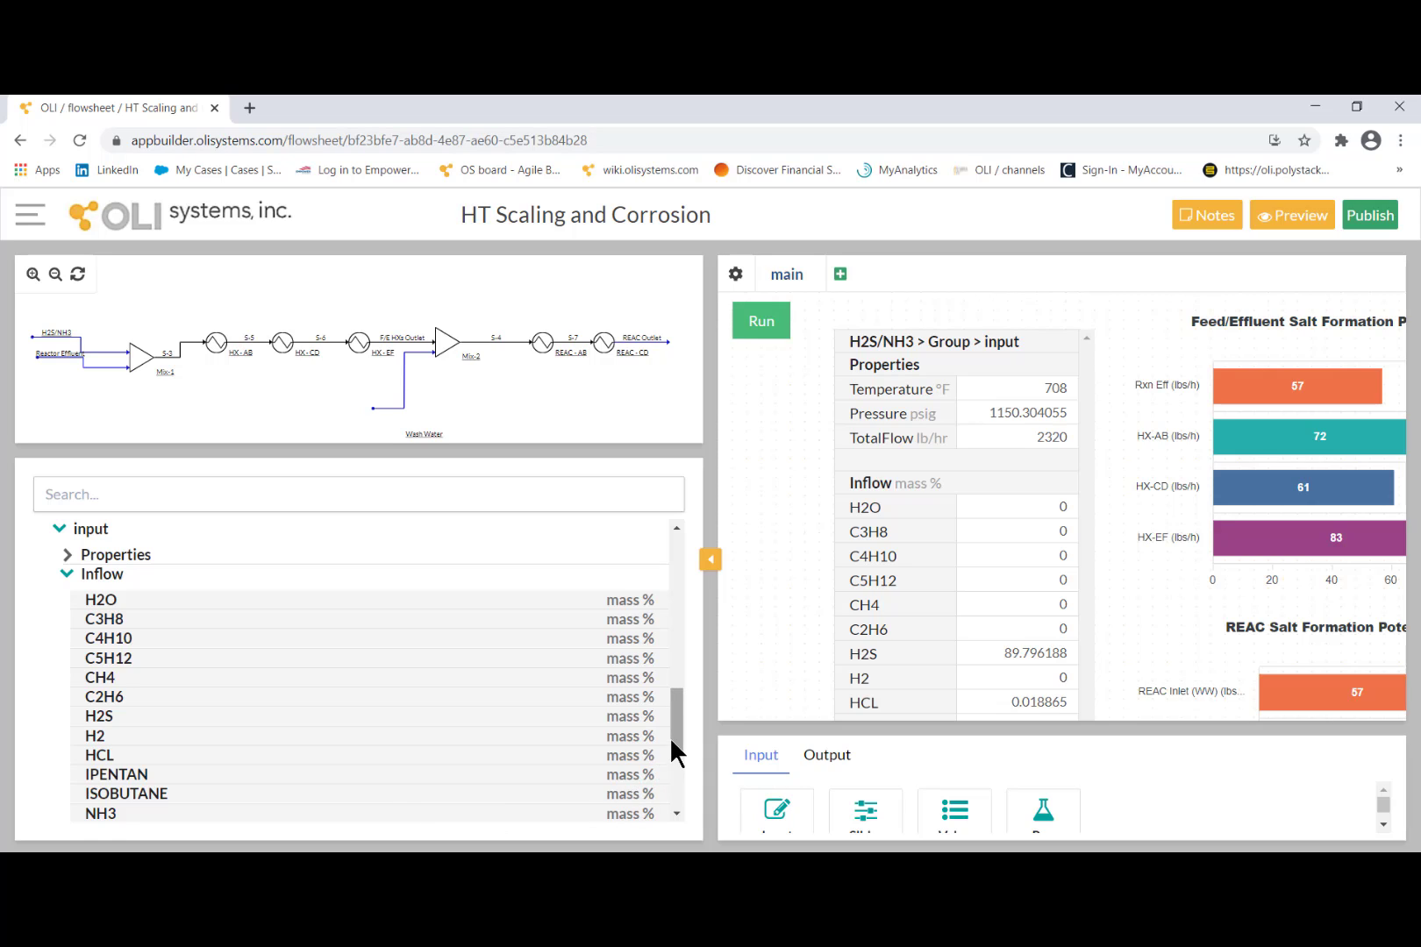
pyautogui.moveTo(671, 737); pyautogui.dragTo(674, 754)
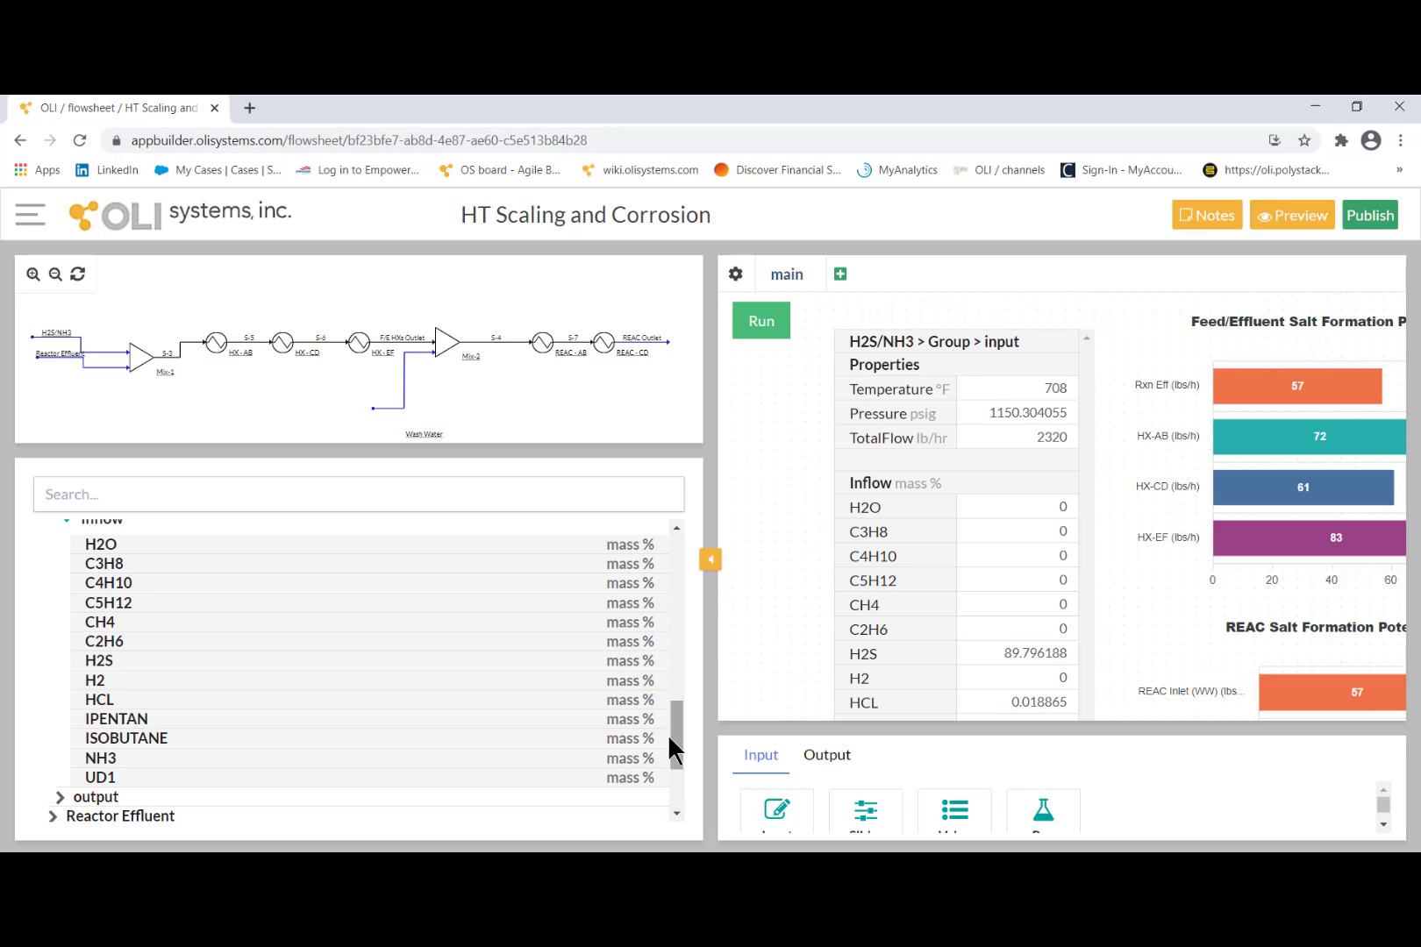
# - Widen the main app layout to full width and review its H2S/NH3 input table and bar charts
pyautogui.click(711, 566)
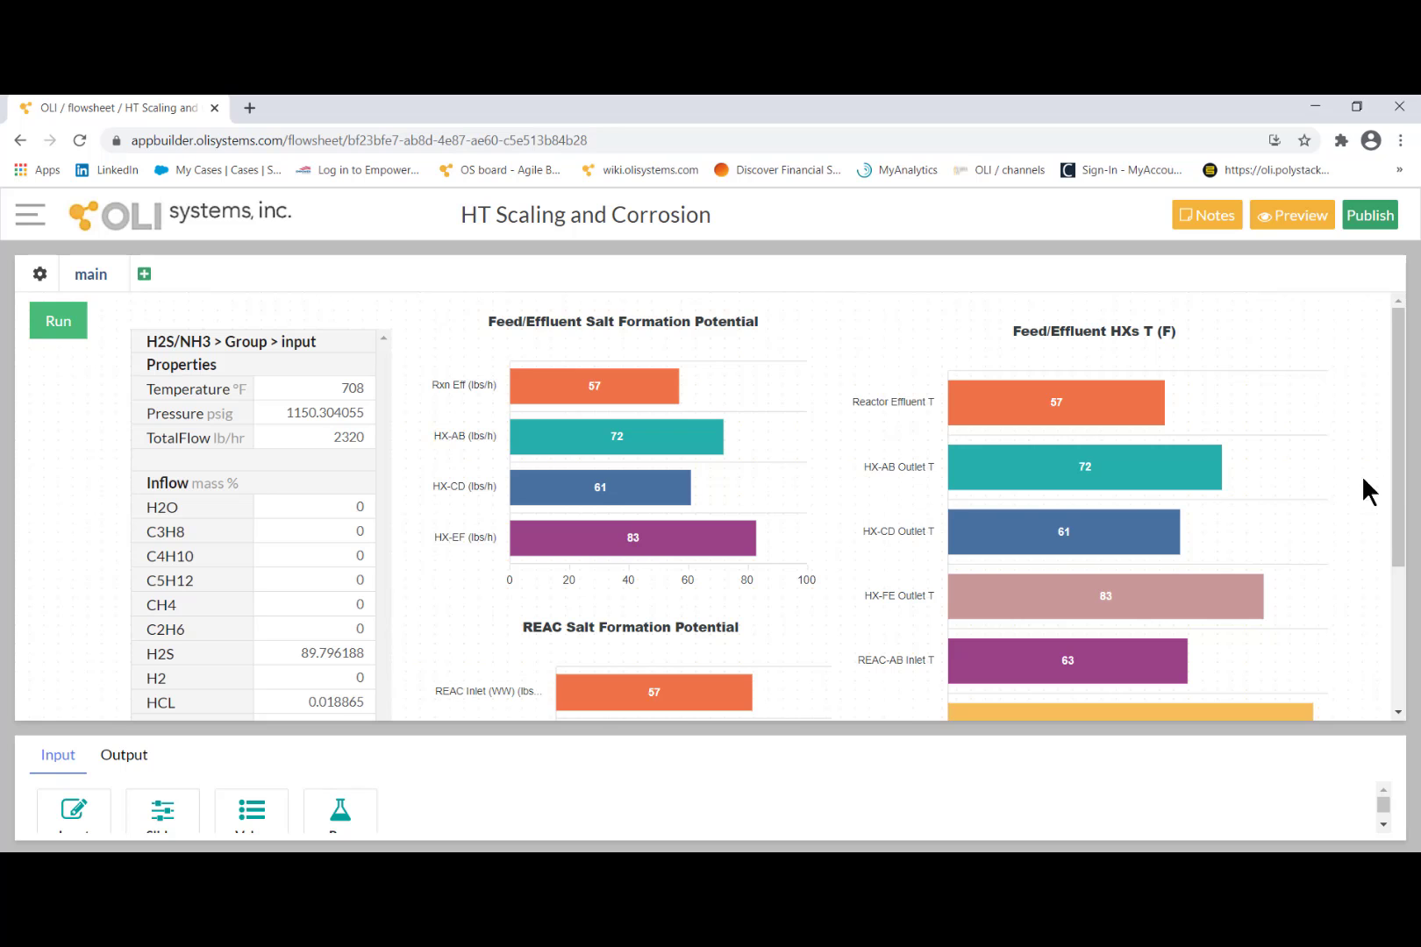
pyautogui.moveTo(1406, 498); pyautogui.dragTo(1405, 530)
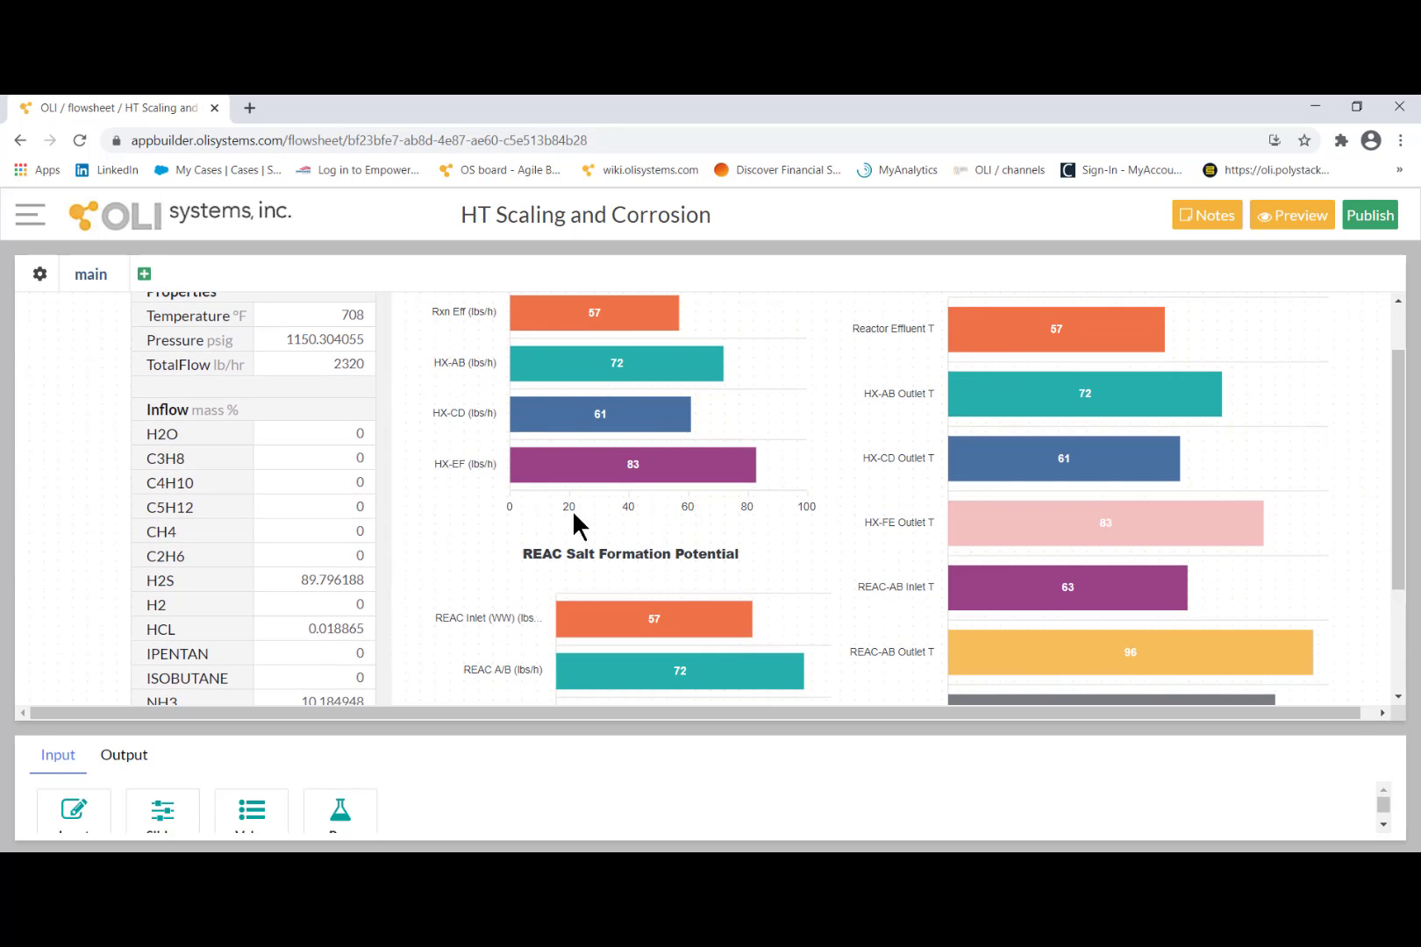
pyautogui.scroll(1, 366, 571)
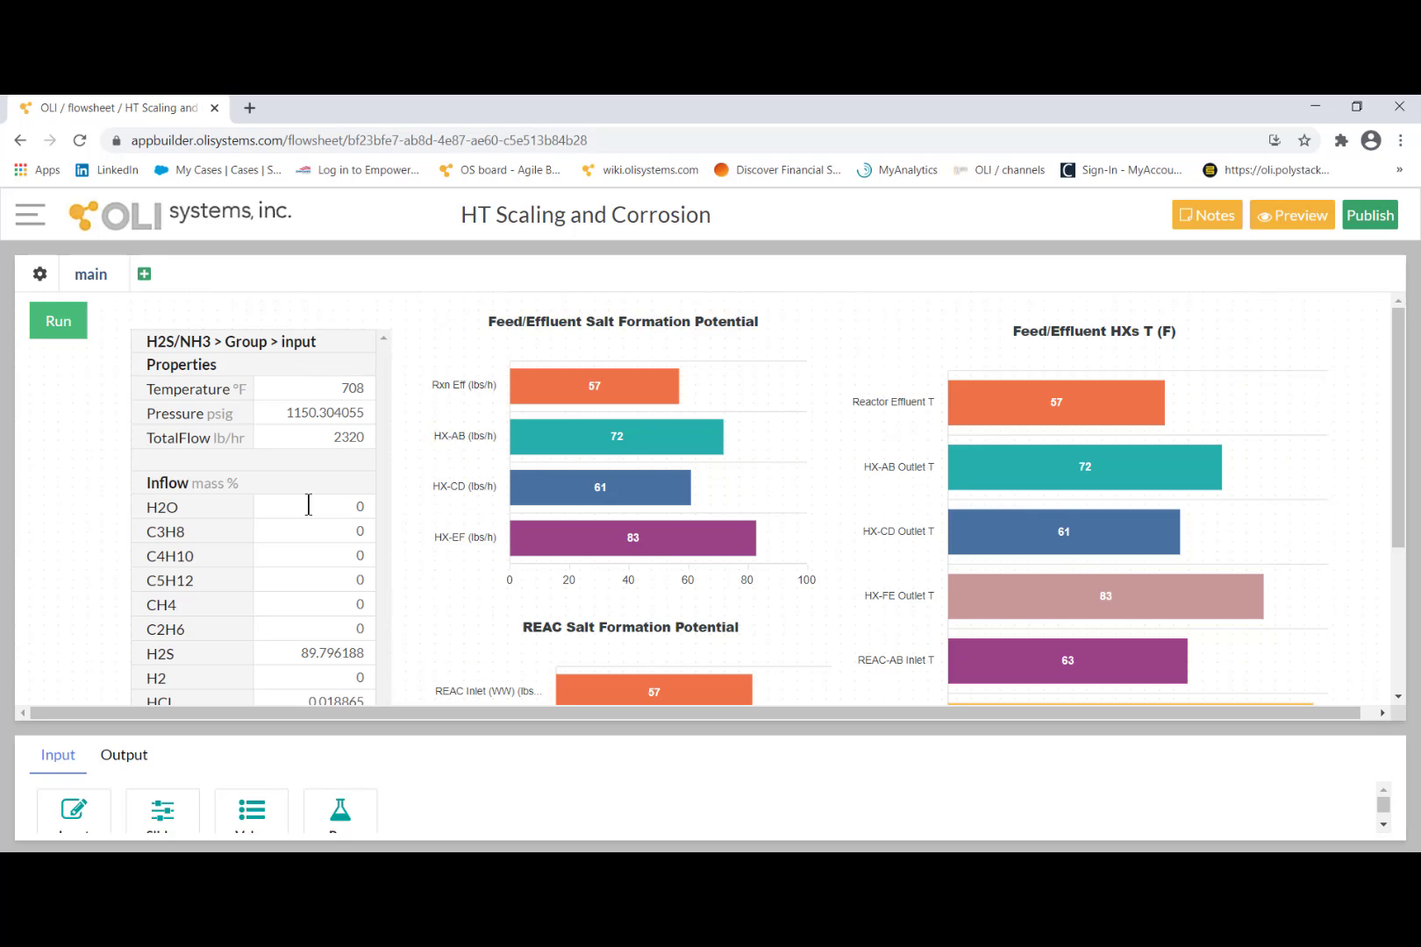
pyautogui.scroll(-1, 307, 507)
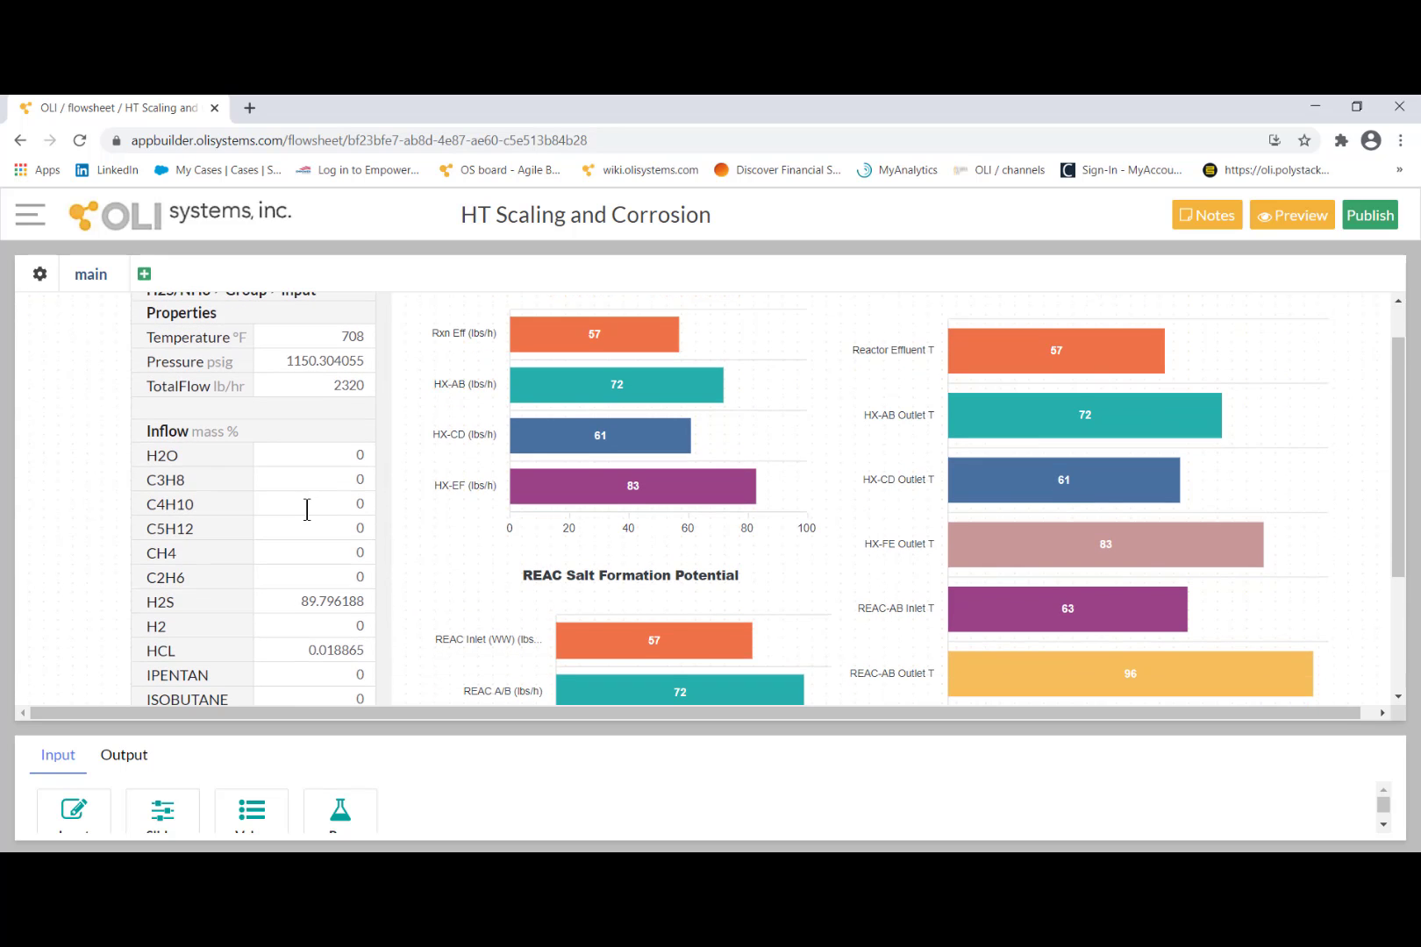
pyautogui.scroll(-2, 307, 509)
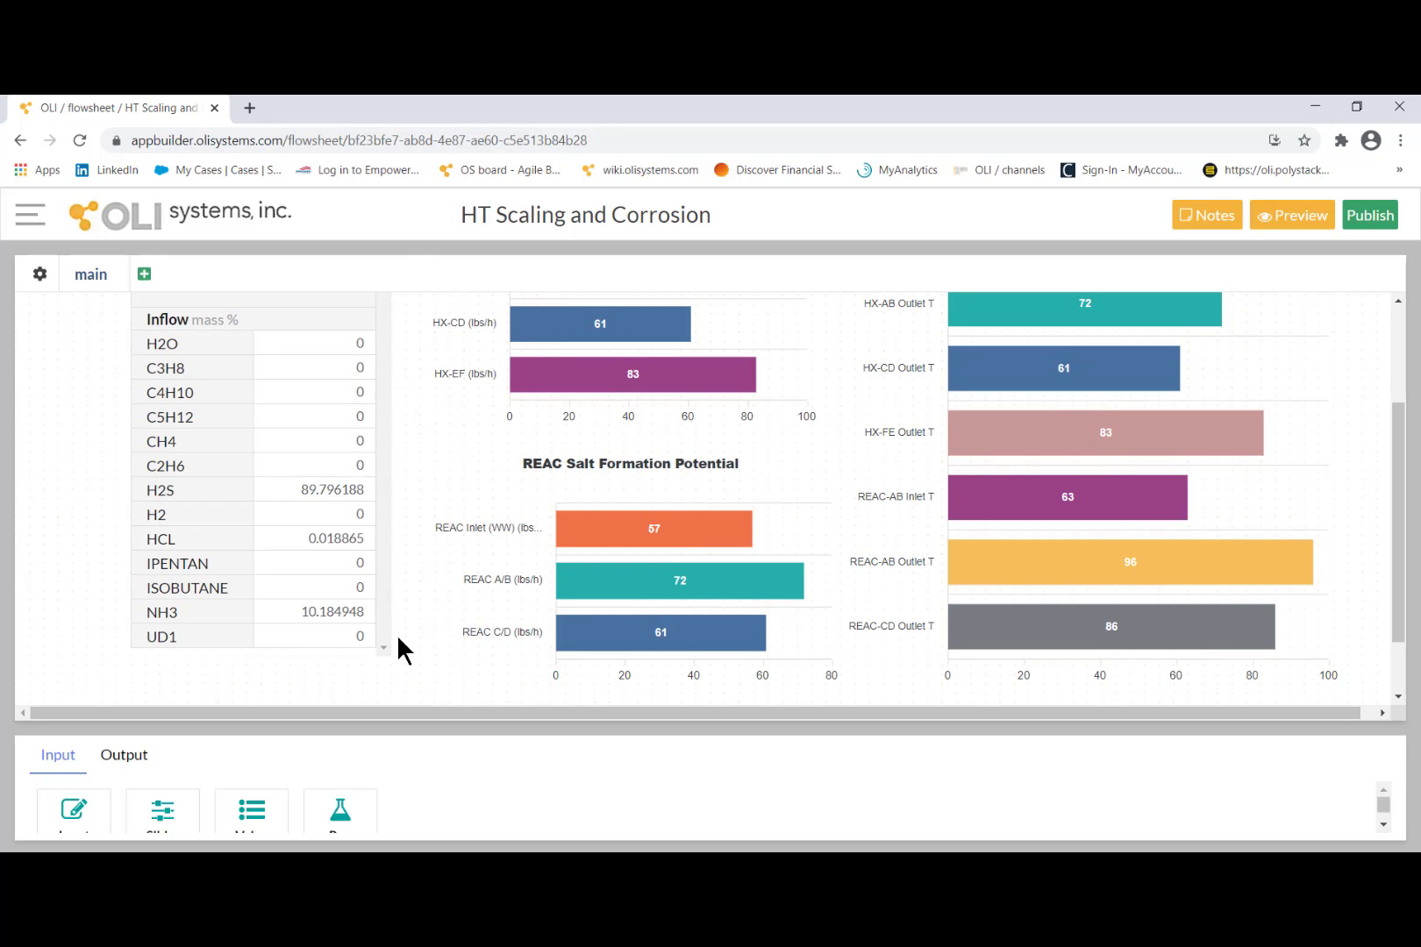
pyautogui.scroll(2, 399, 652)
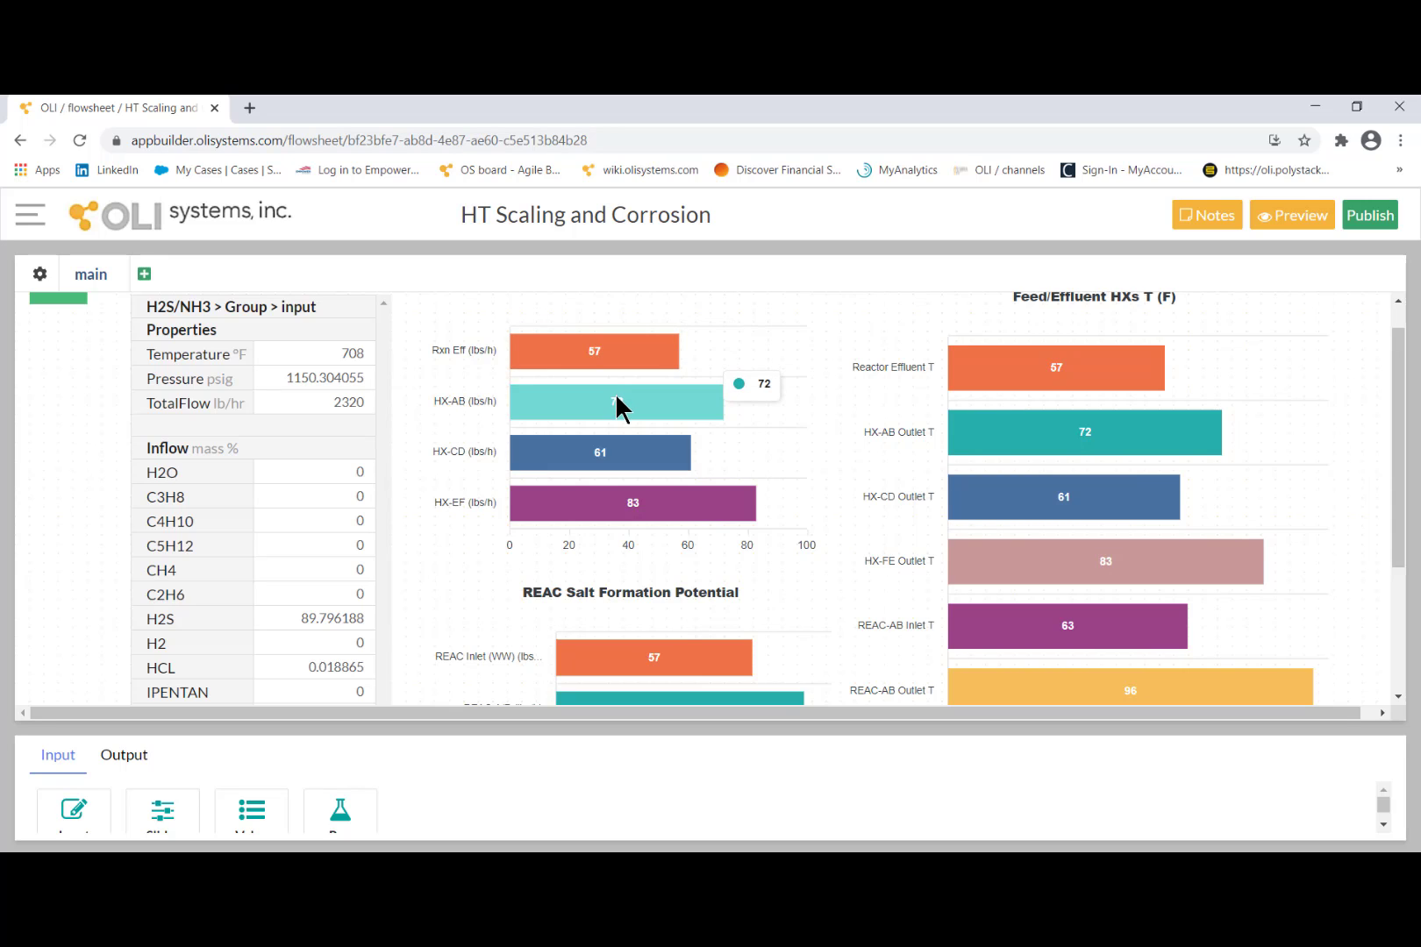
# - Collapse the component palette below the app layout and review the salt formation and heat exchanger temperature charts
pyautogui.scroll(1, 620, 405)
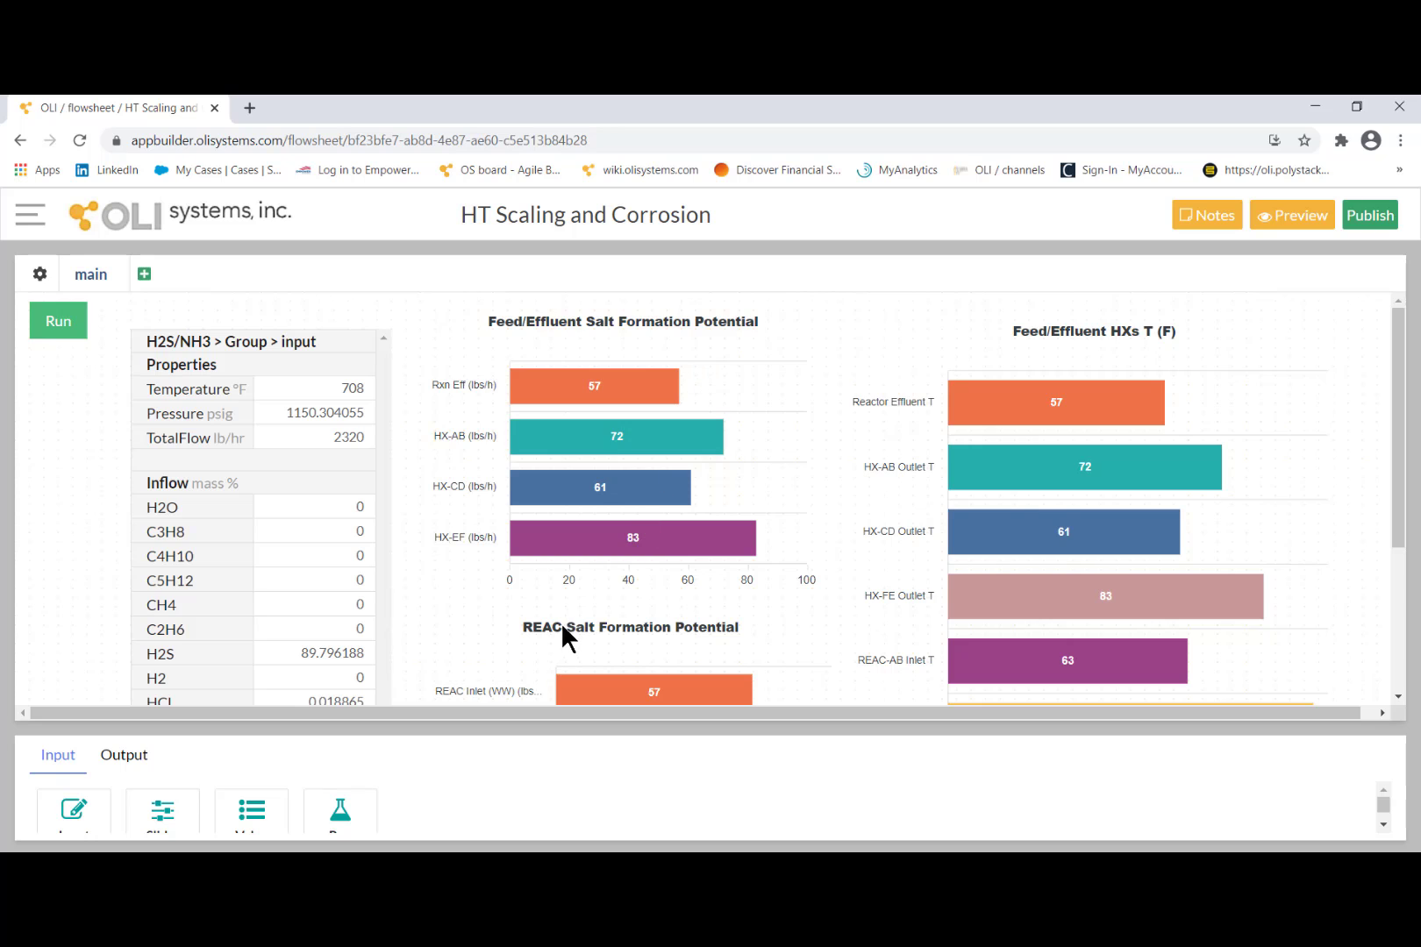
pyautogui.scroll(-1, 562, 619)
pyautogui.scroll(-1, 562, 631)
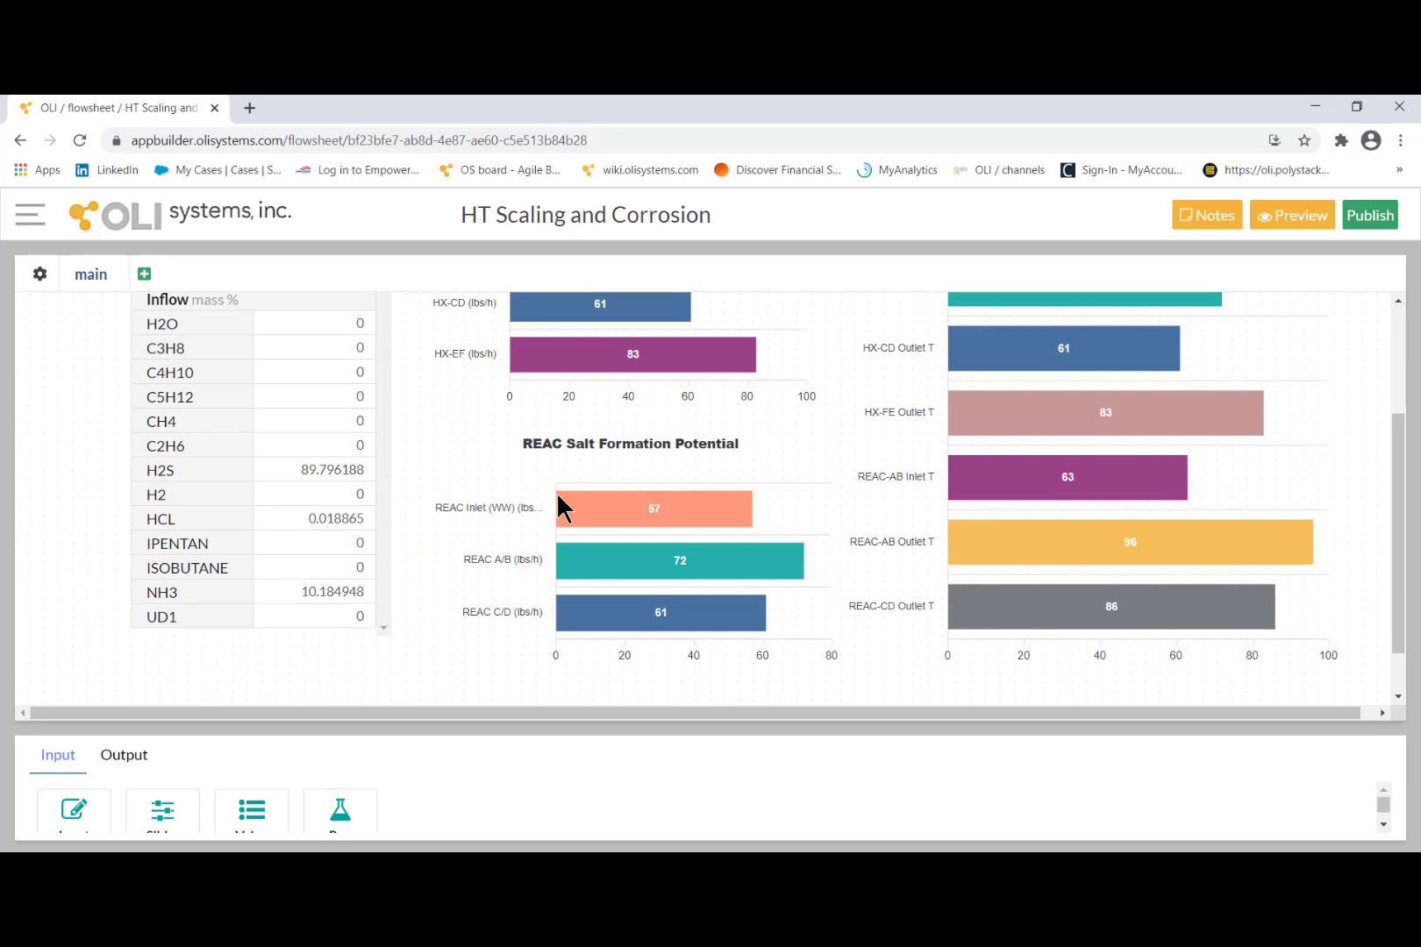
pyautogui.click(720, 730)
pyautogui.scroll(2, 692, 732)
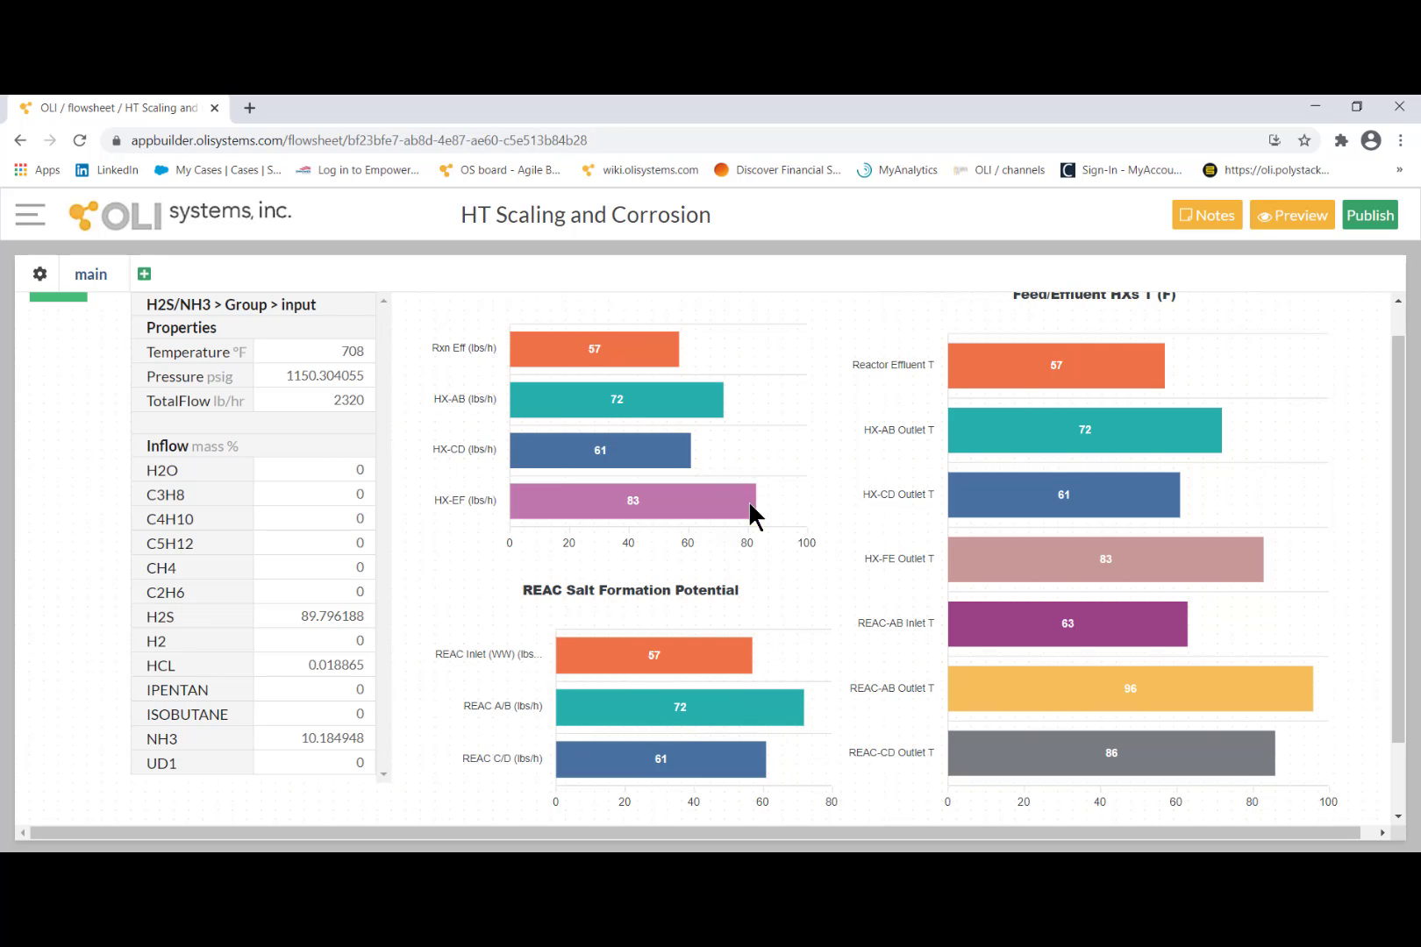
pyautogui.scroll(1, 1099, 371)
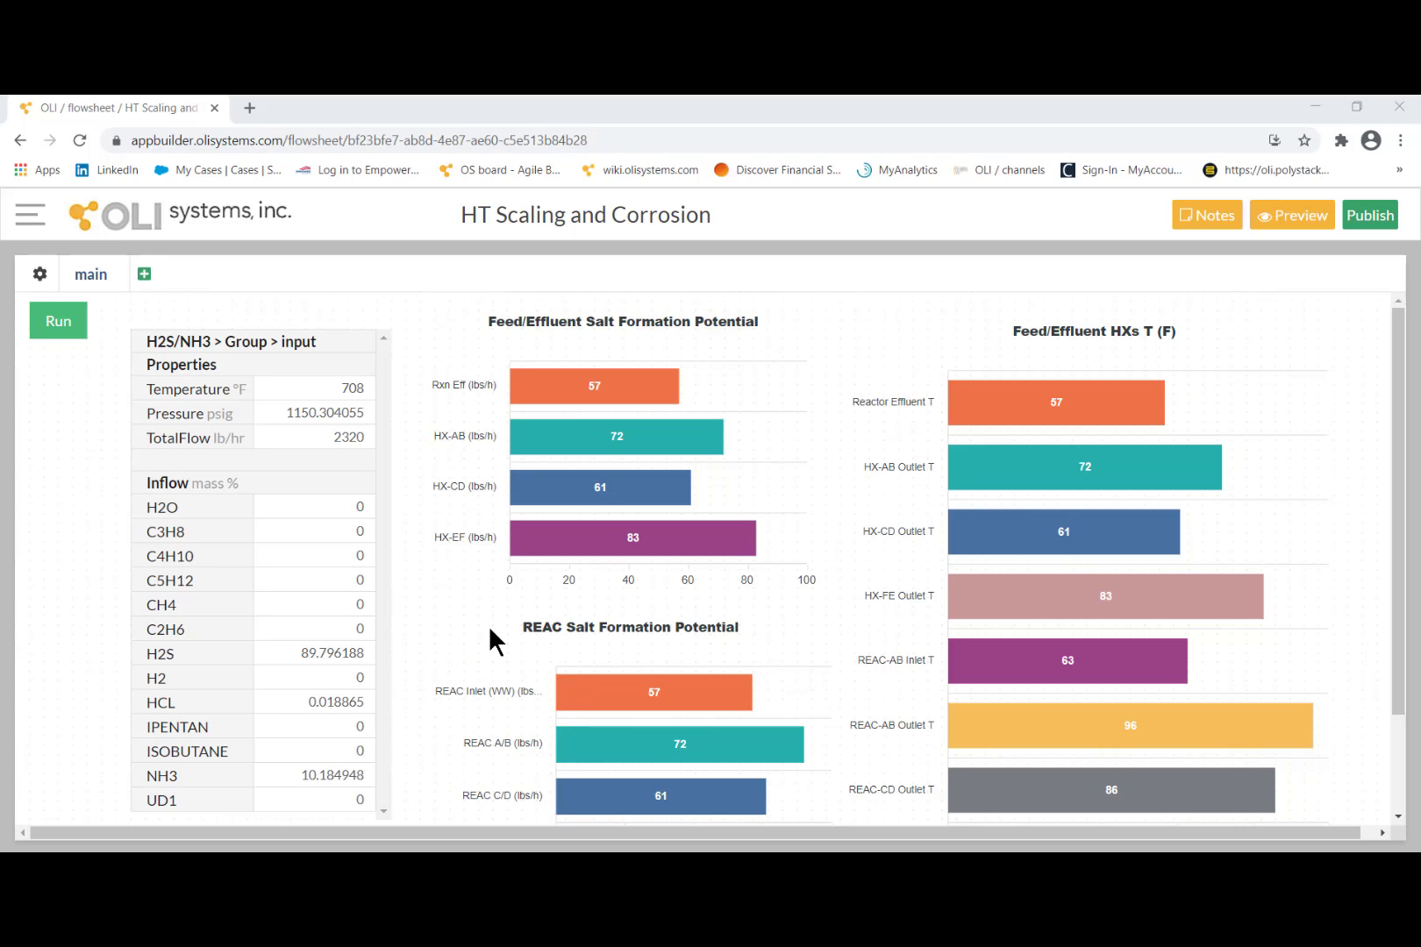
pyautogui.scroll(-1, 485, 614)
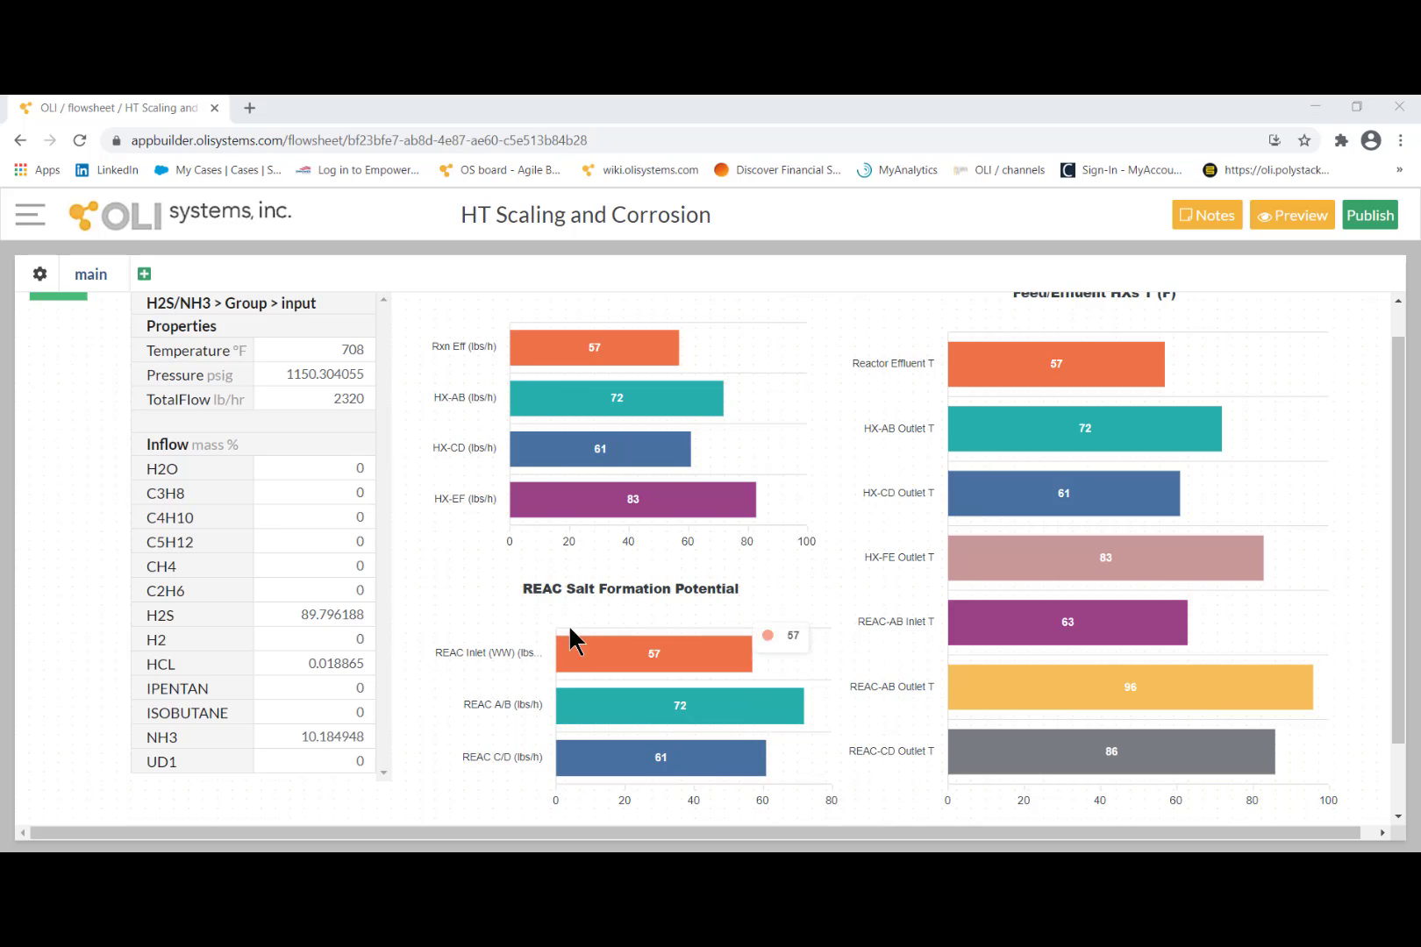
pyautogui.scroll(1, 636, 570)
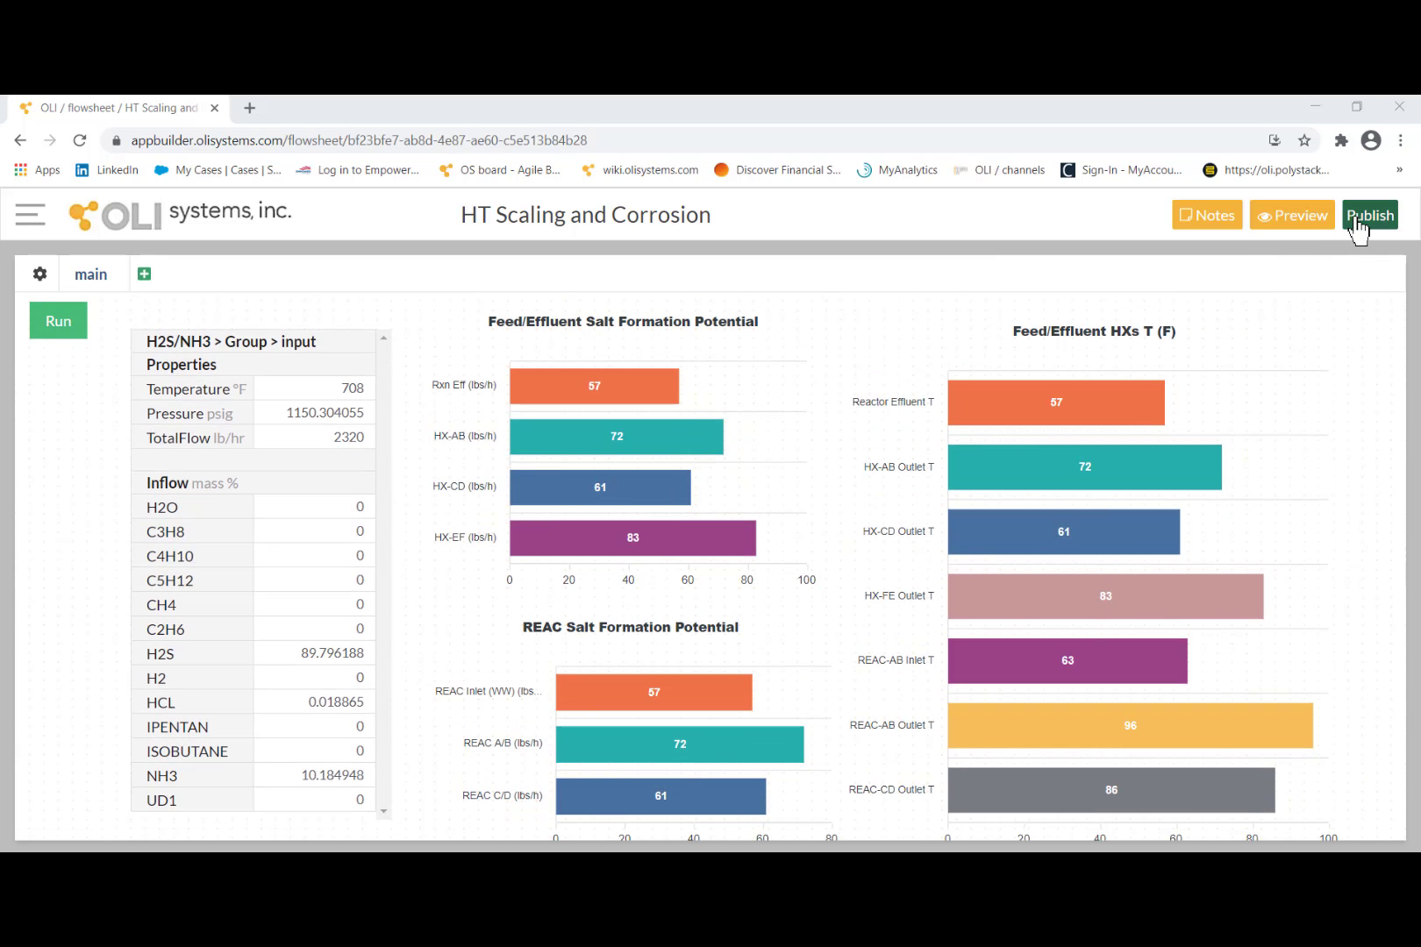
# - Return to the private channel and start a new run of the published HT Scaling and Corrosion process
pyautogui.click(30, 219)
pyautogui.click(162, 546)
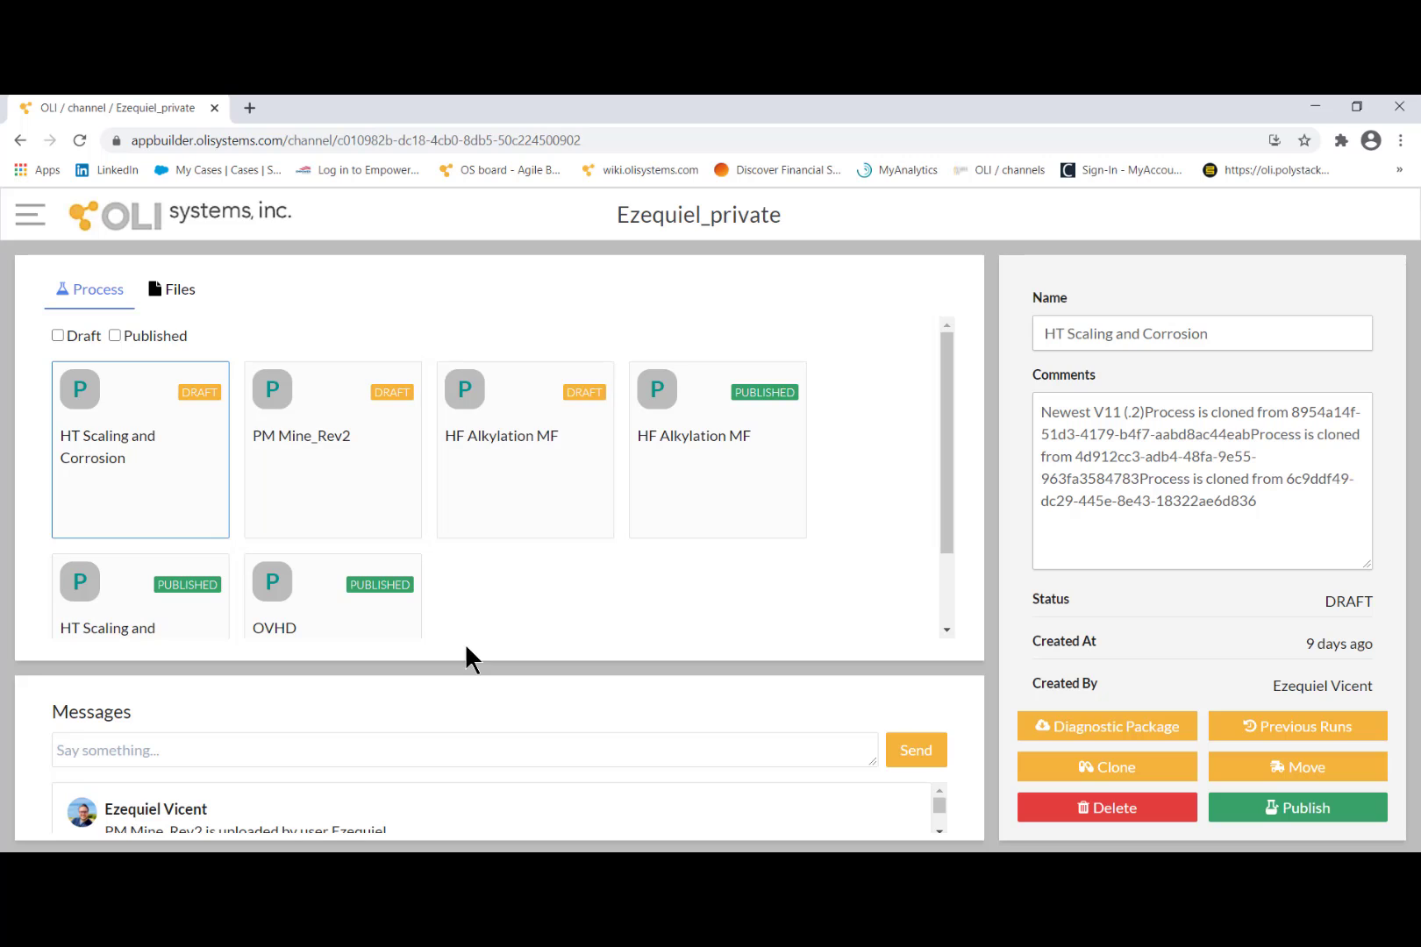
pyautogui.scroll(-2, 447, 631)
pyautogui.moveTo(165, 526)
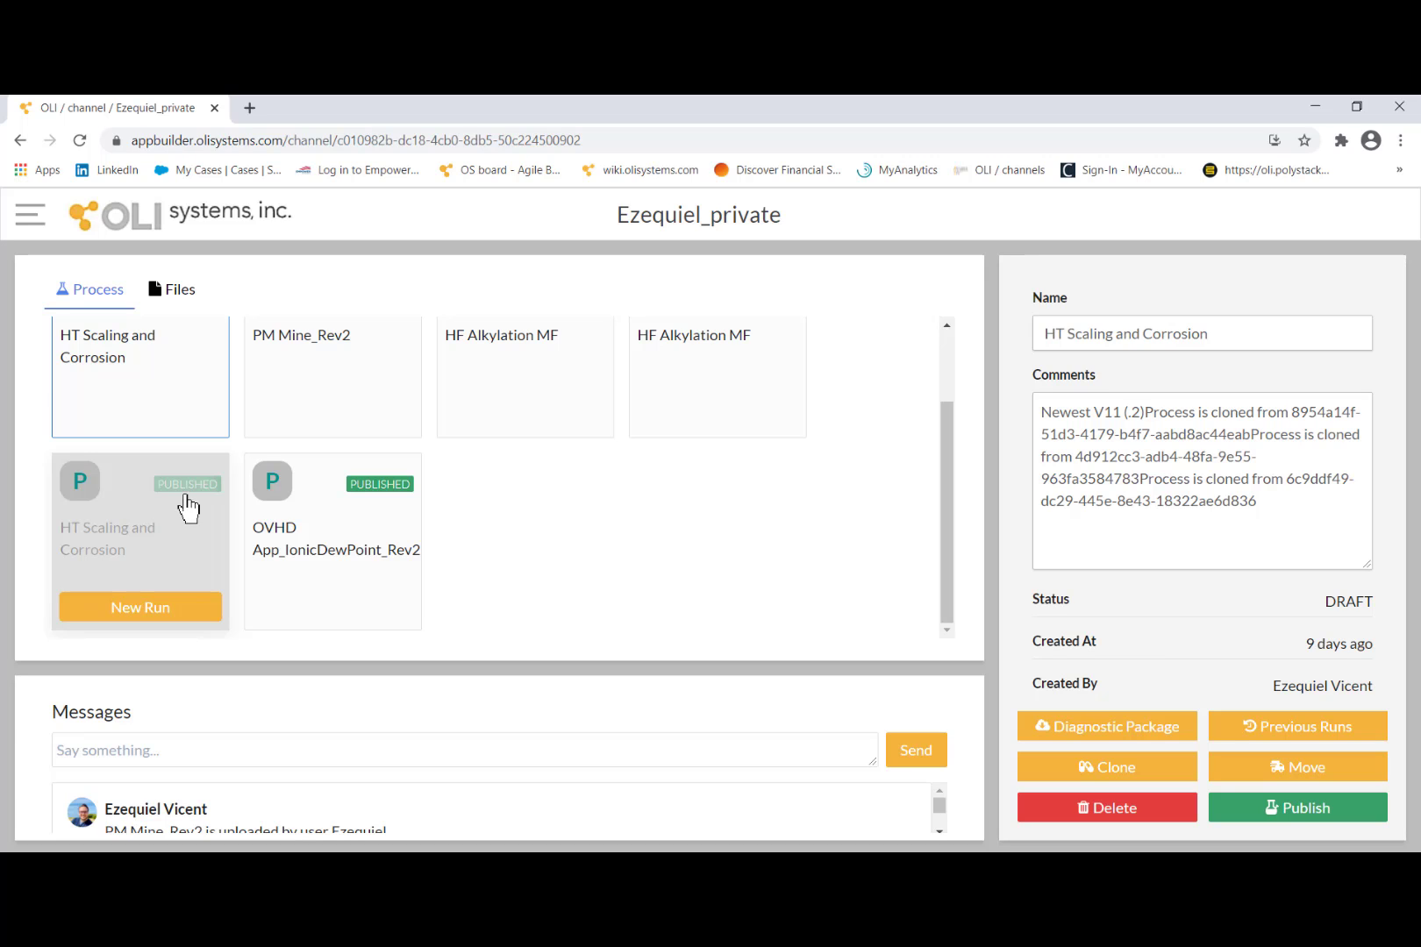
pyautogui.click(178, 614)
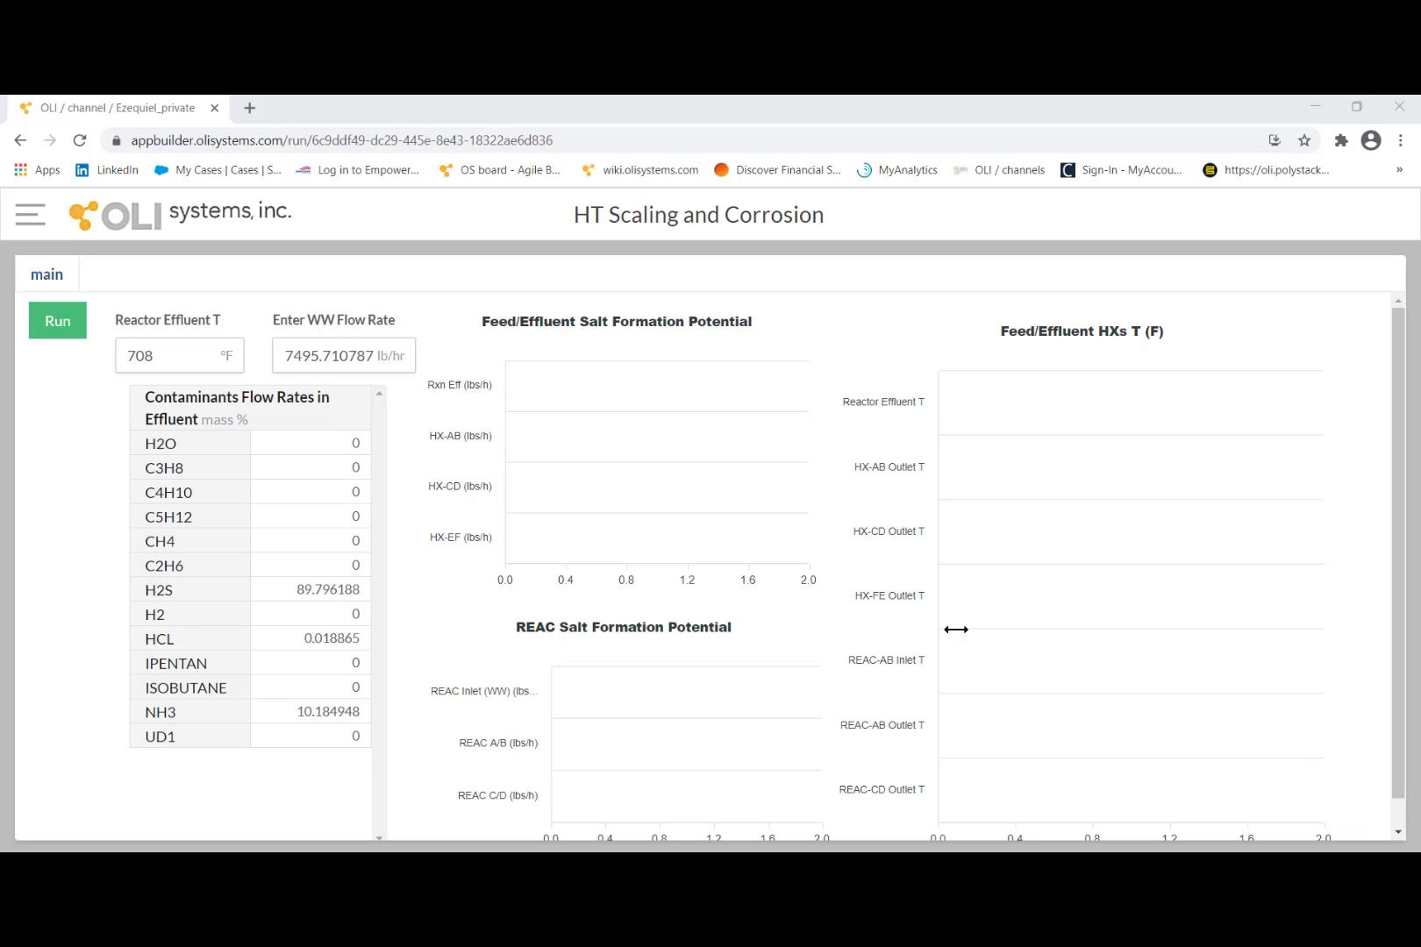
# - Show the app full screen and run the calculation with its preset inputs
pyautogui.press('F11')
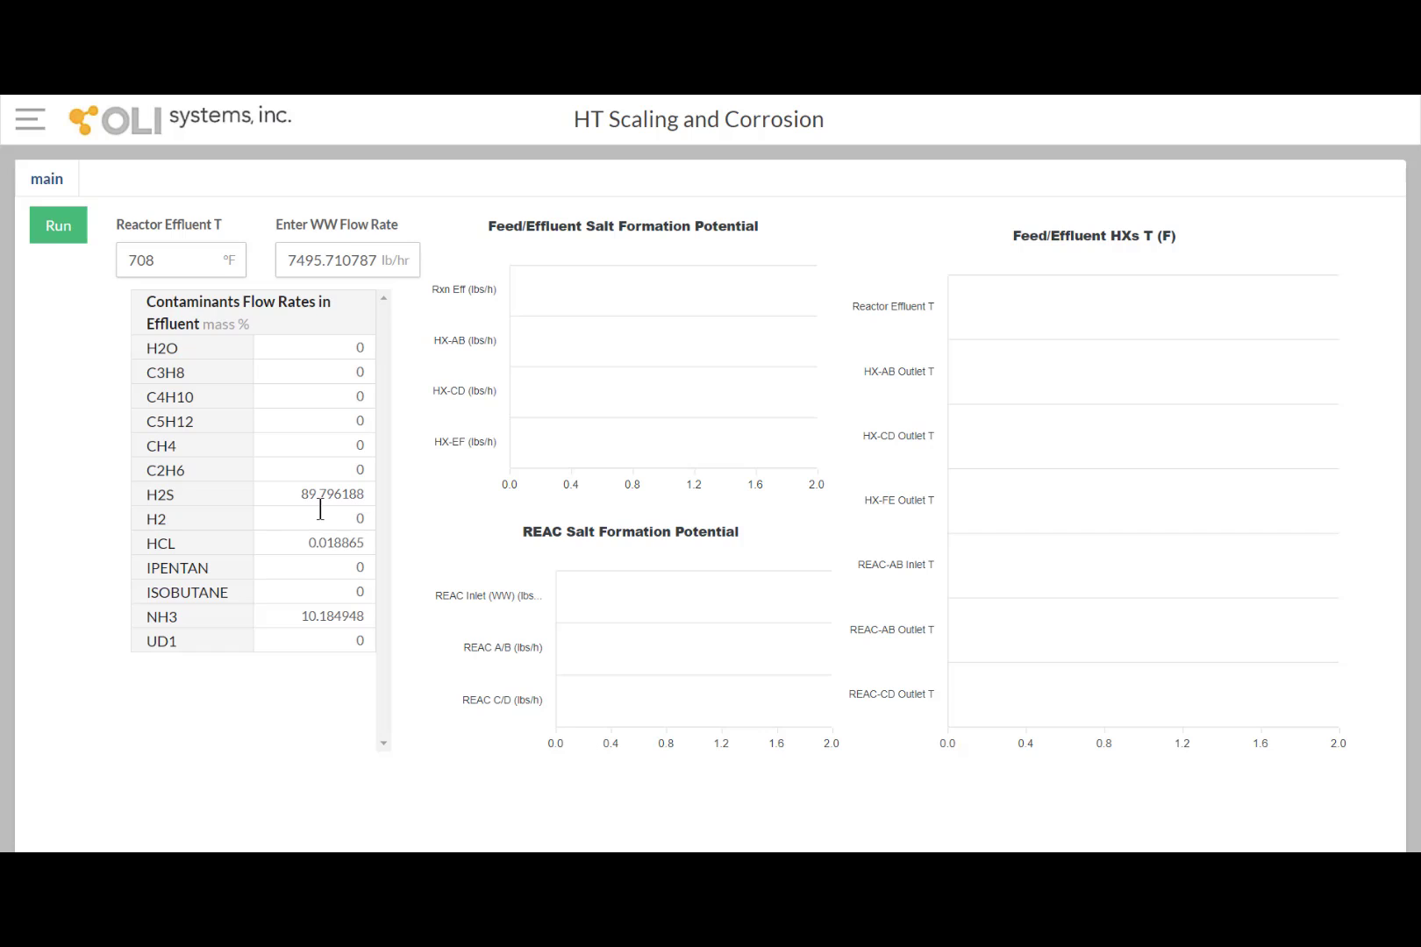
pyautogui.click(51, 235)
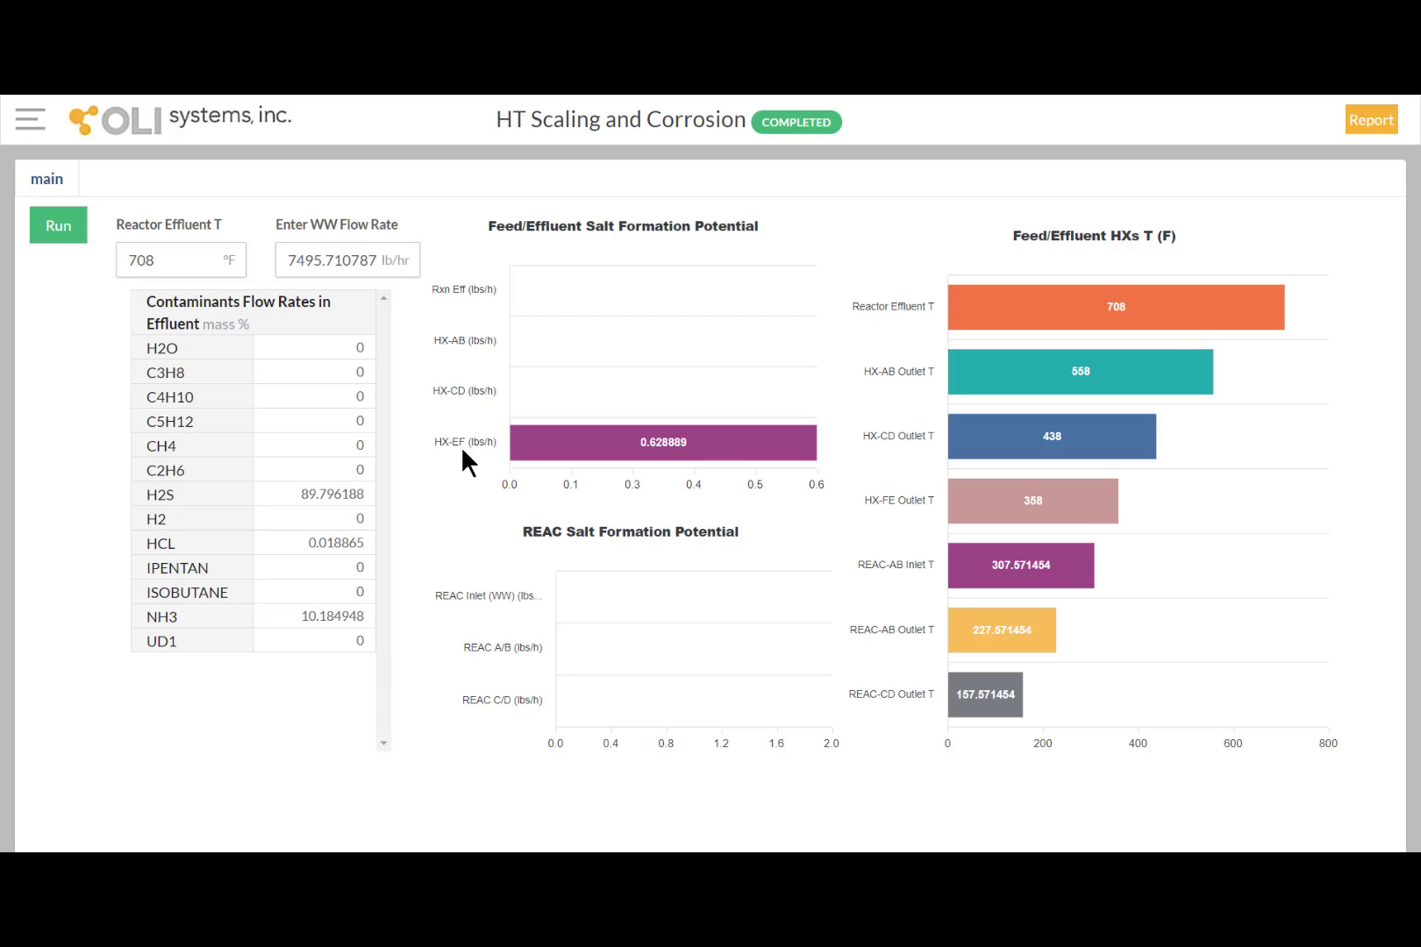
pyautogui.moveTo(599, 436)
# - Set the WW flow rate to 5000 lb/hr, run the calculation and check the REAC inlet and outlet temperatures
pyautogui.moveTo(284, 263); pyautogui.dragTo(384, 285)
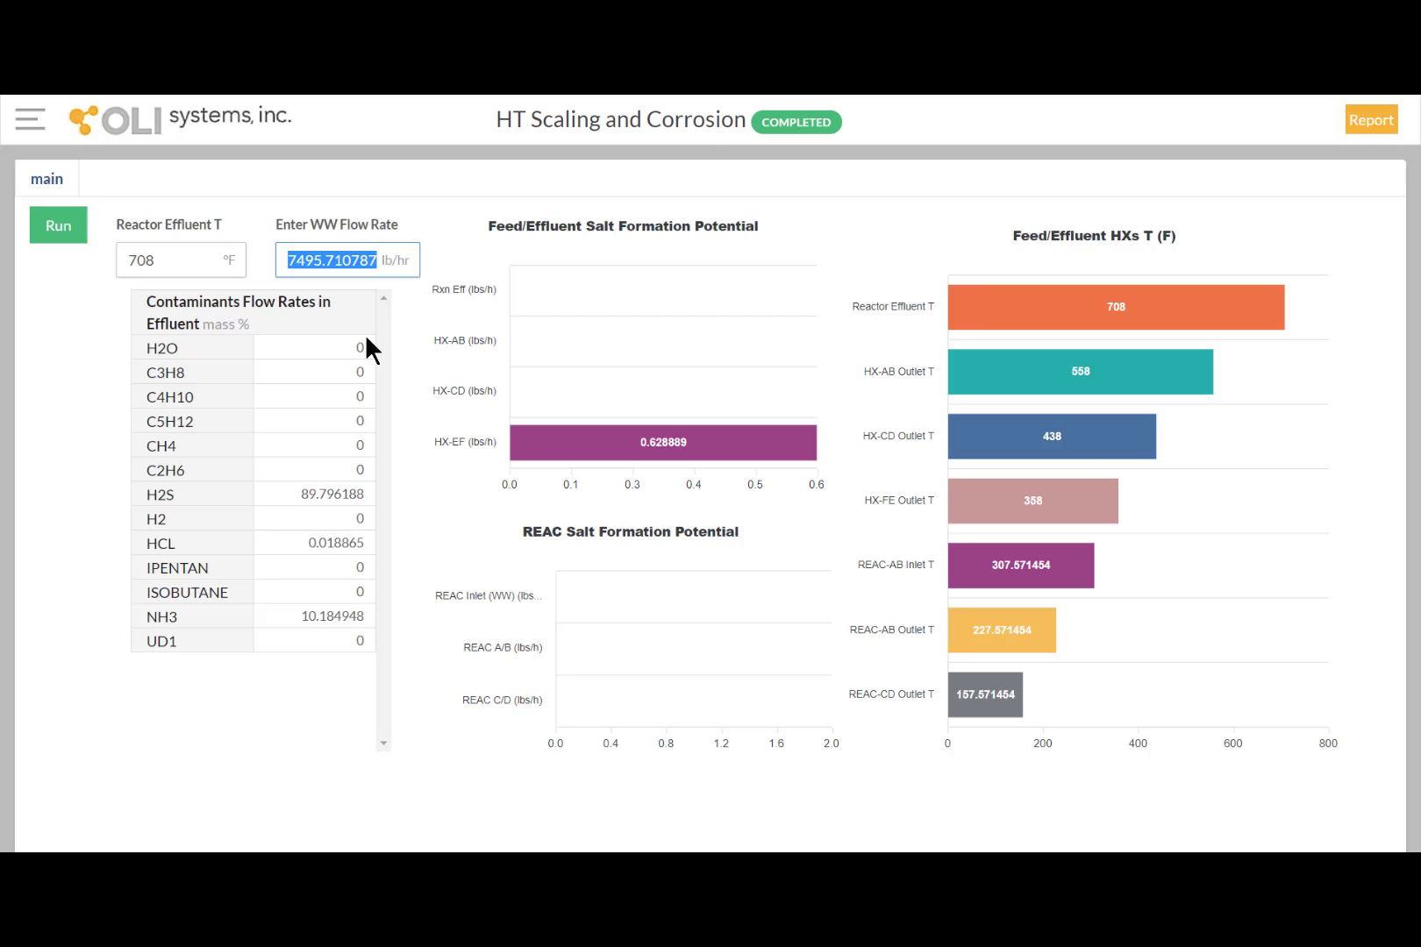
pyautogui.write('50')
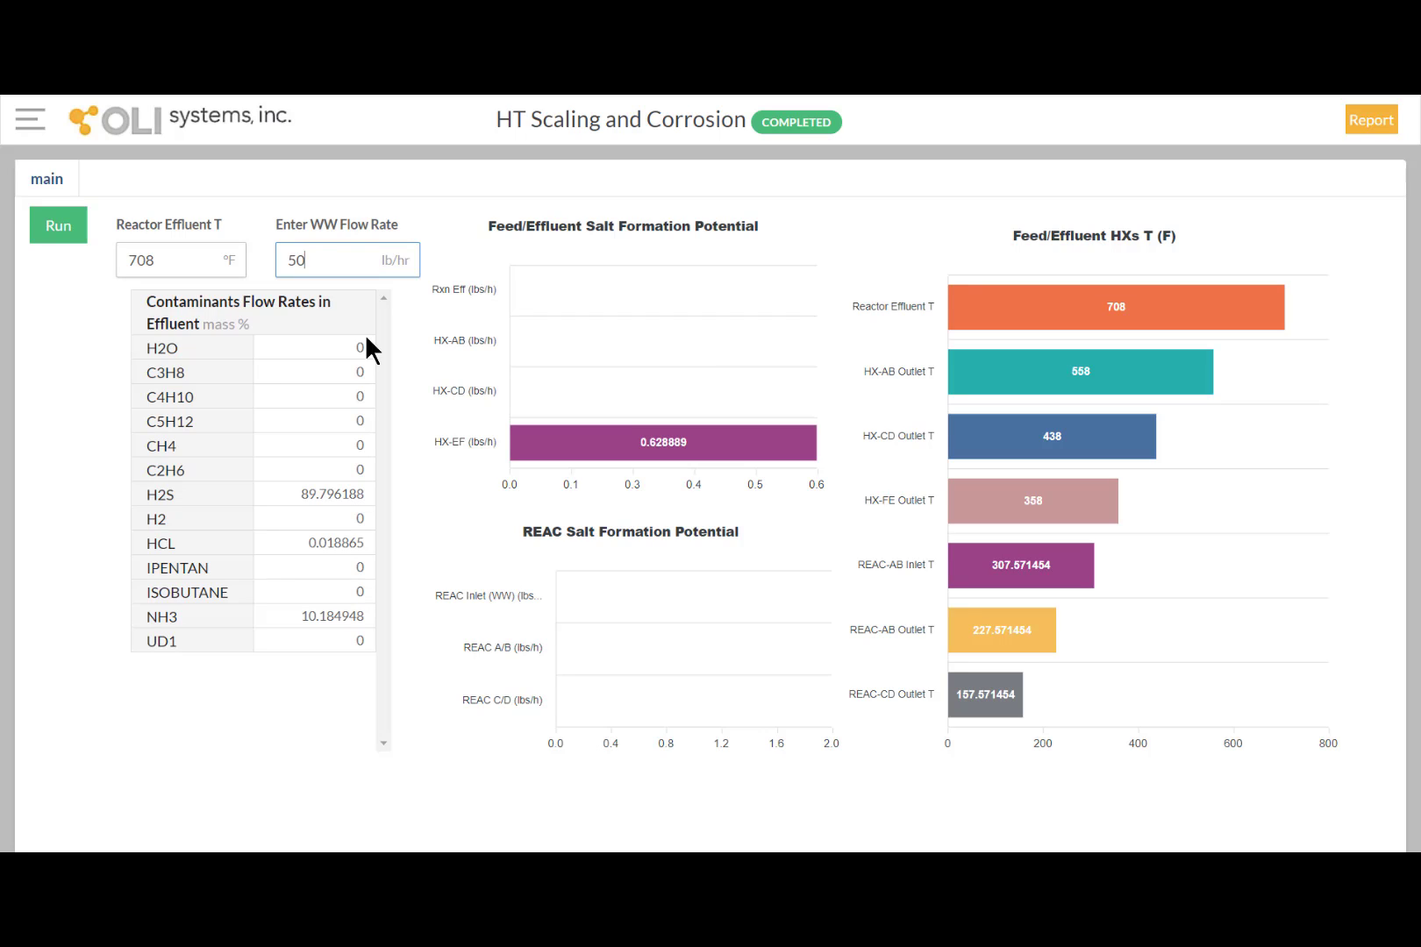
pyautogui.write('00')
pyautogui.click(63, 244)
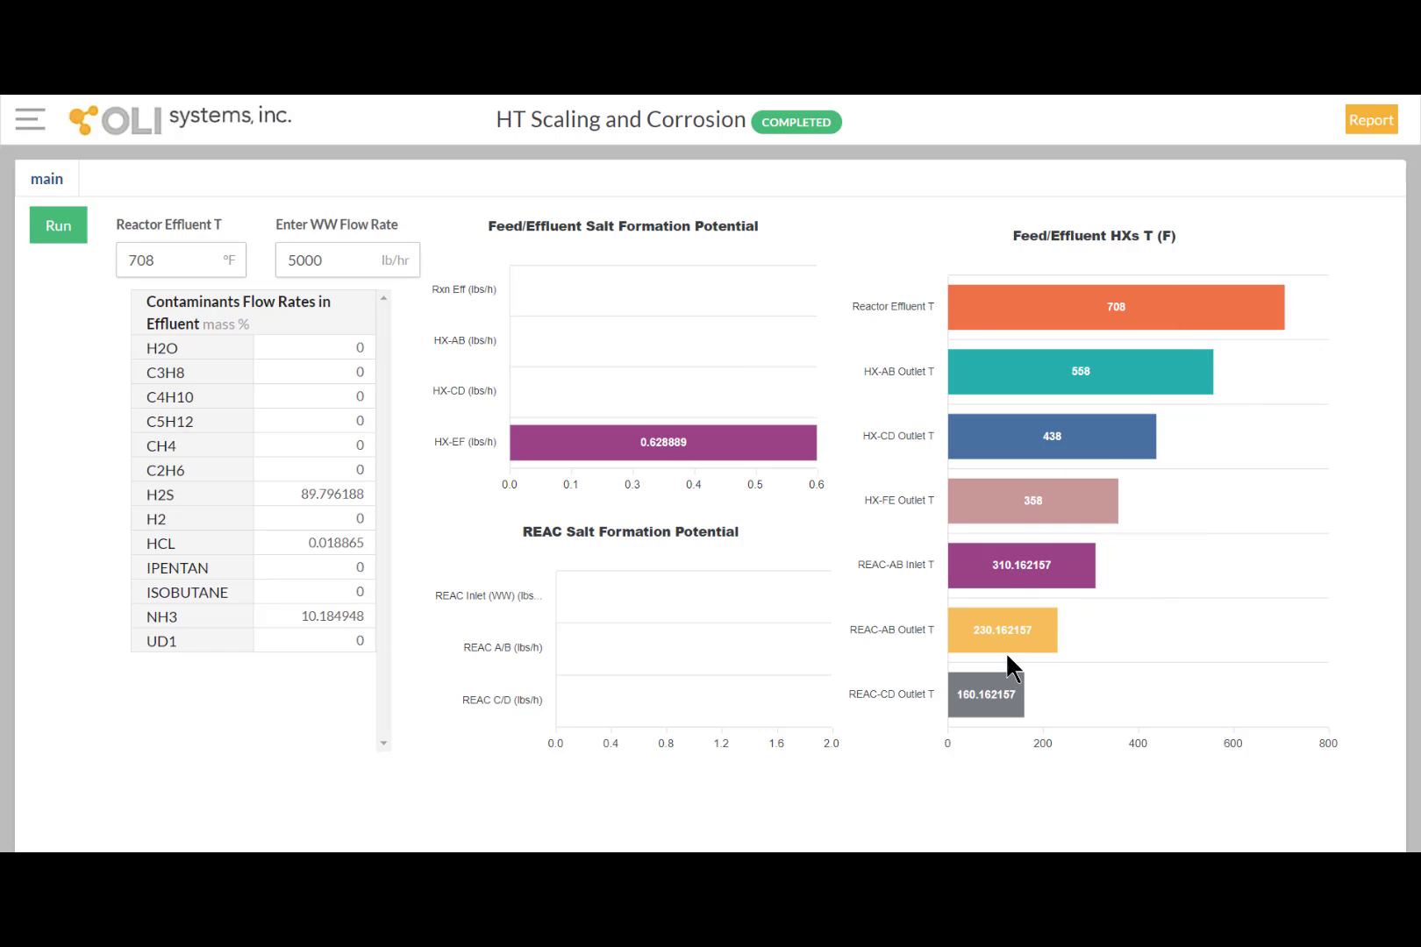
pyautogui.moveTo(1057, 513)
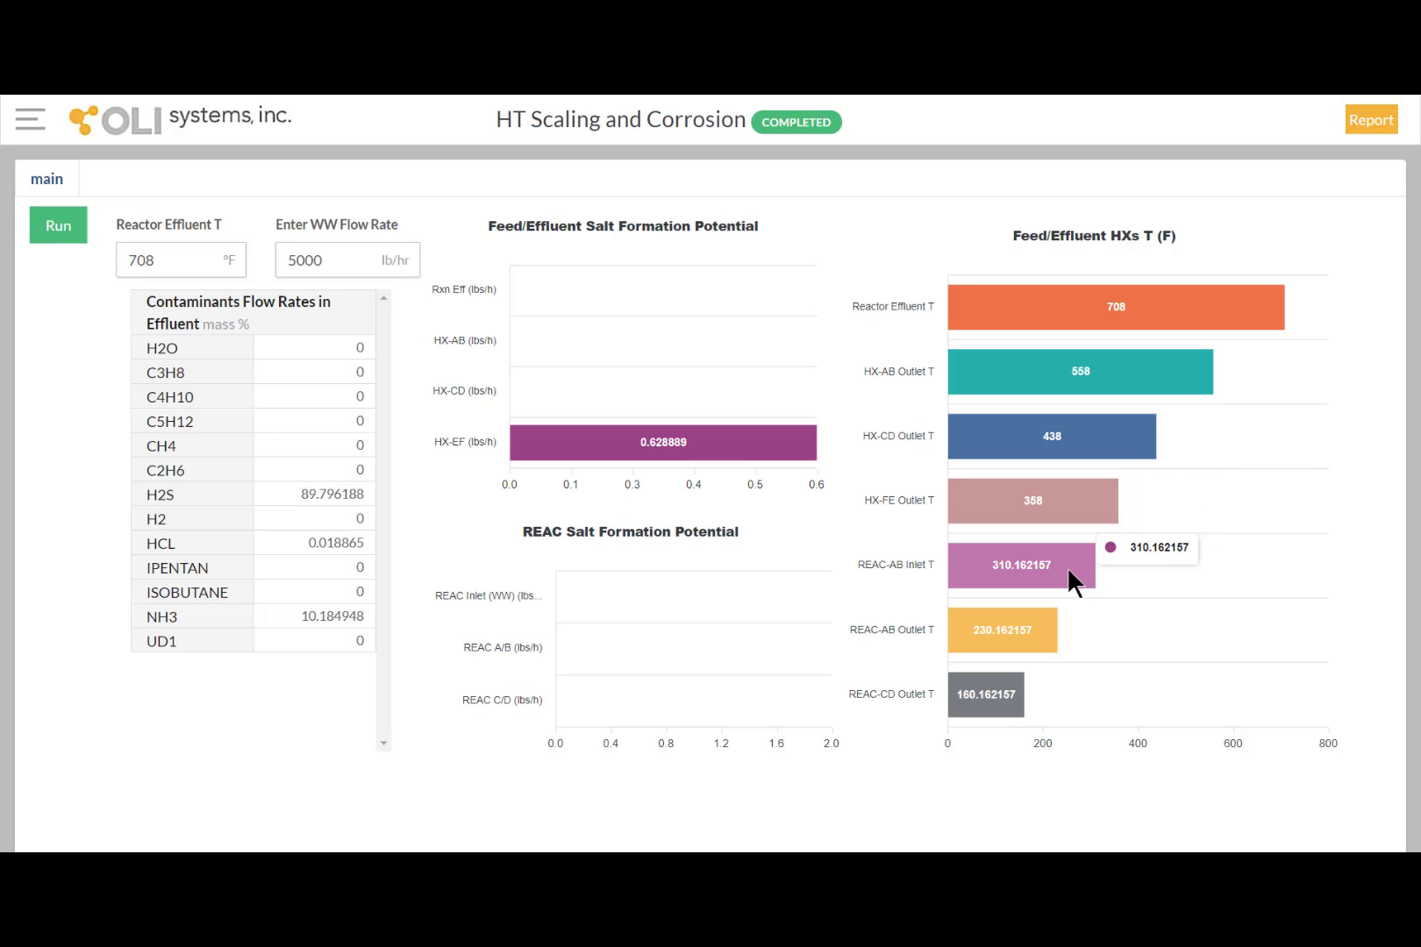
pyautogui.moveTo(1020, 641)
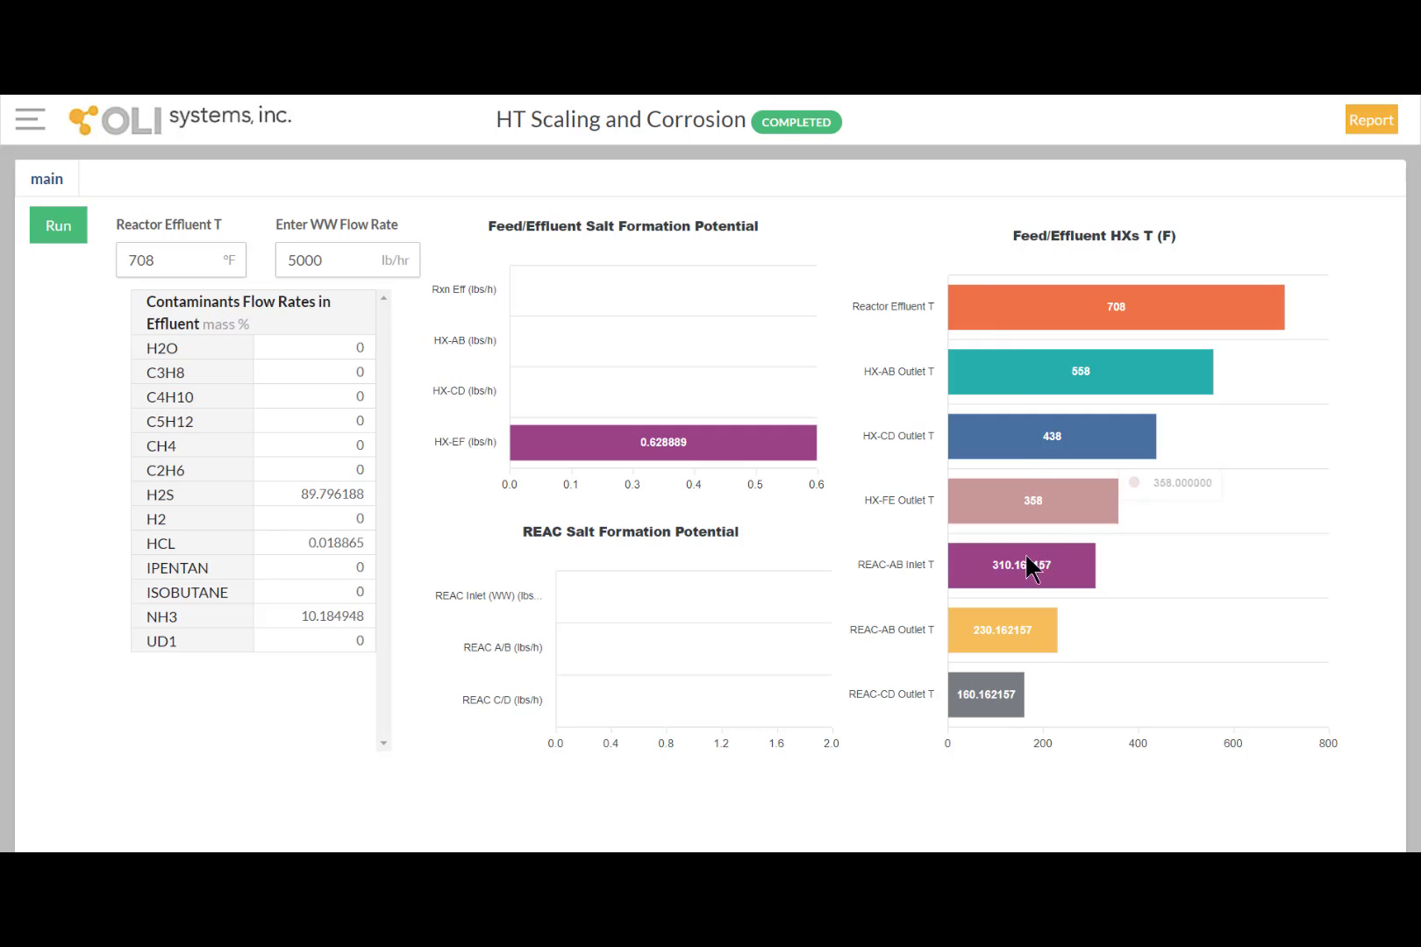
pyautogui.moveTo(997, 580)
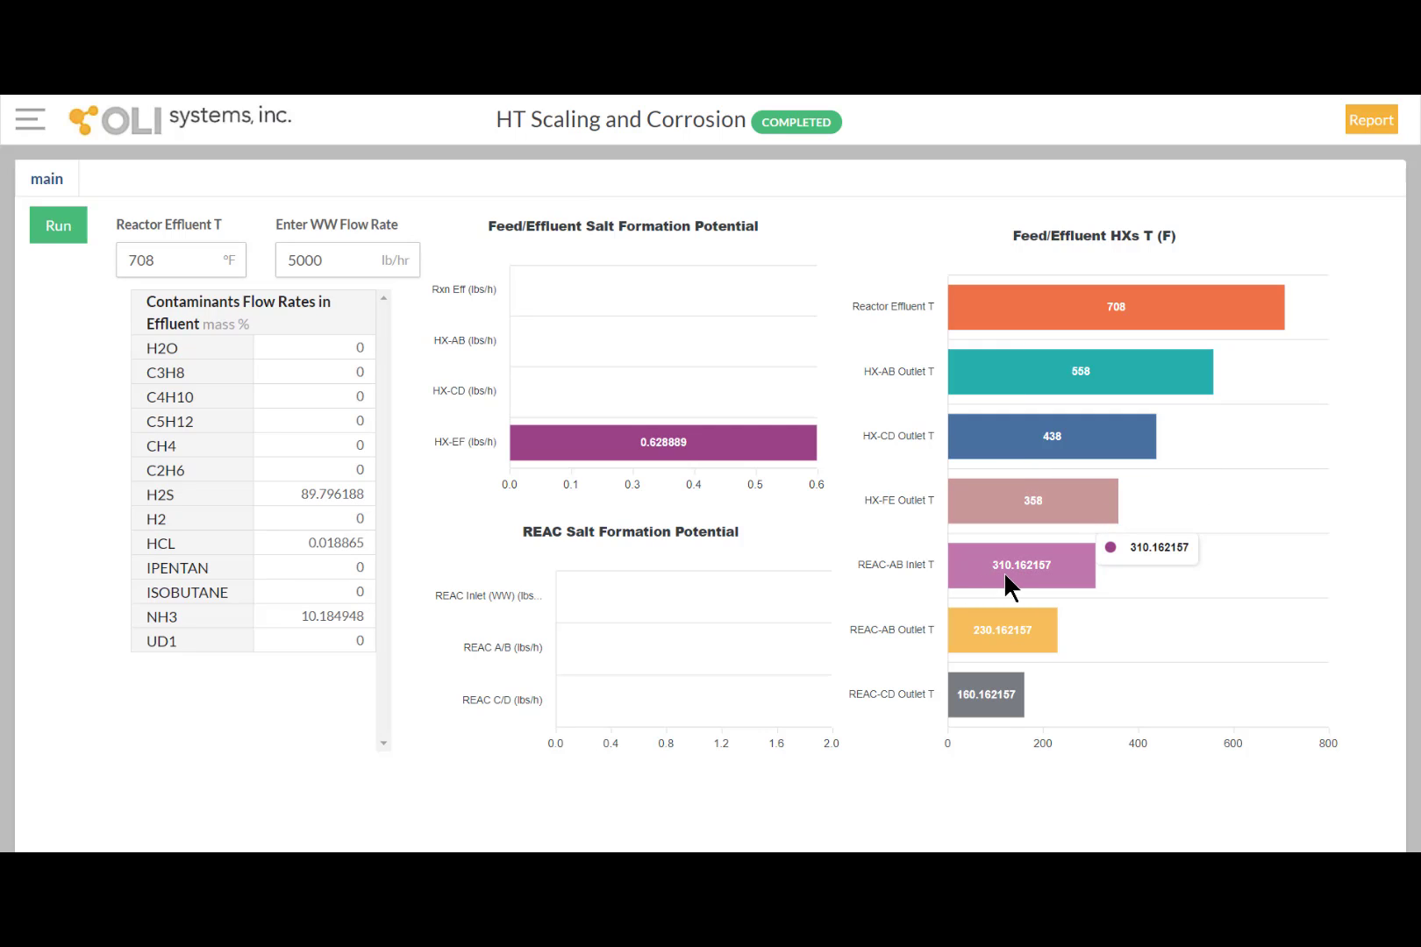
# - Change the WW flow rate to 4000 lb/hr and rerun the calculation
pyautogui.click(349, 261)
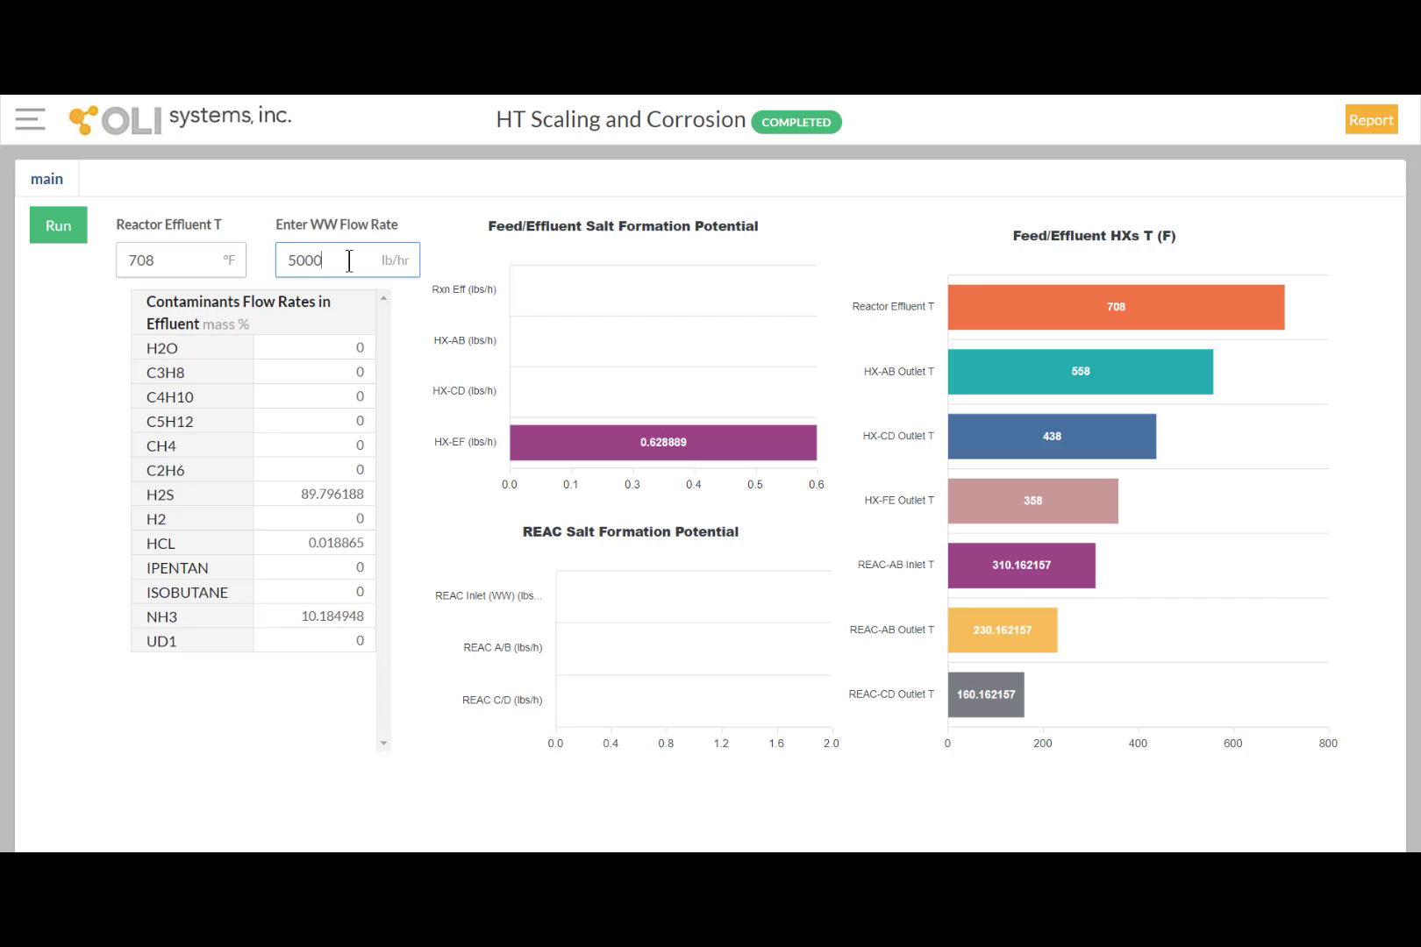
pyautogui.press('BackSpace')
pyautogui.press('BackSpace')
pyautogui.press('BackSpace')
pyautogui.press('BackSpace')
pyautogui.write('4000')
pyautogui.click(72, 233)
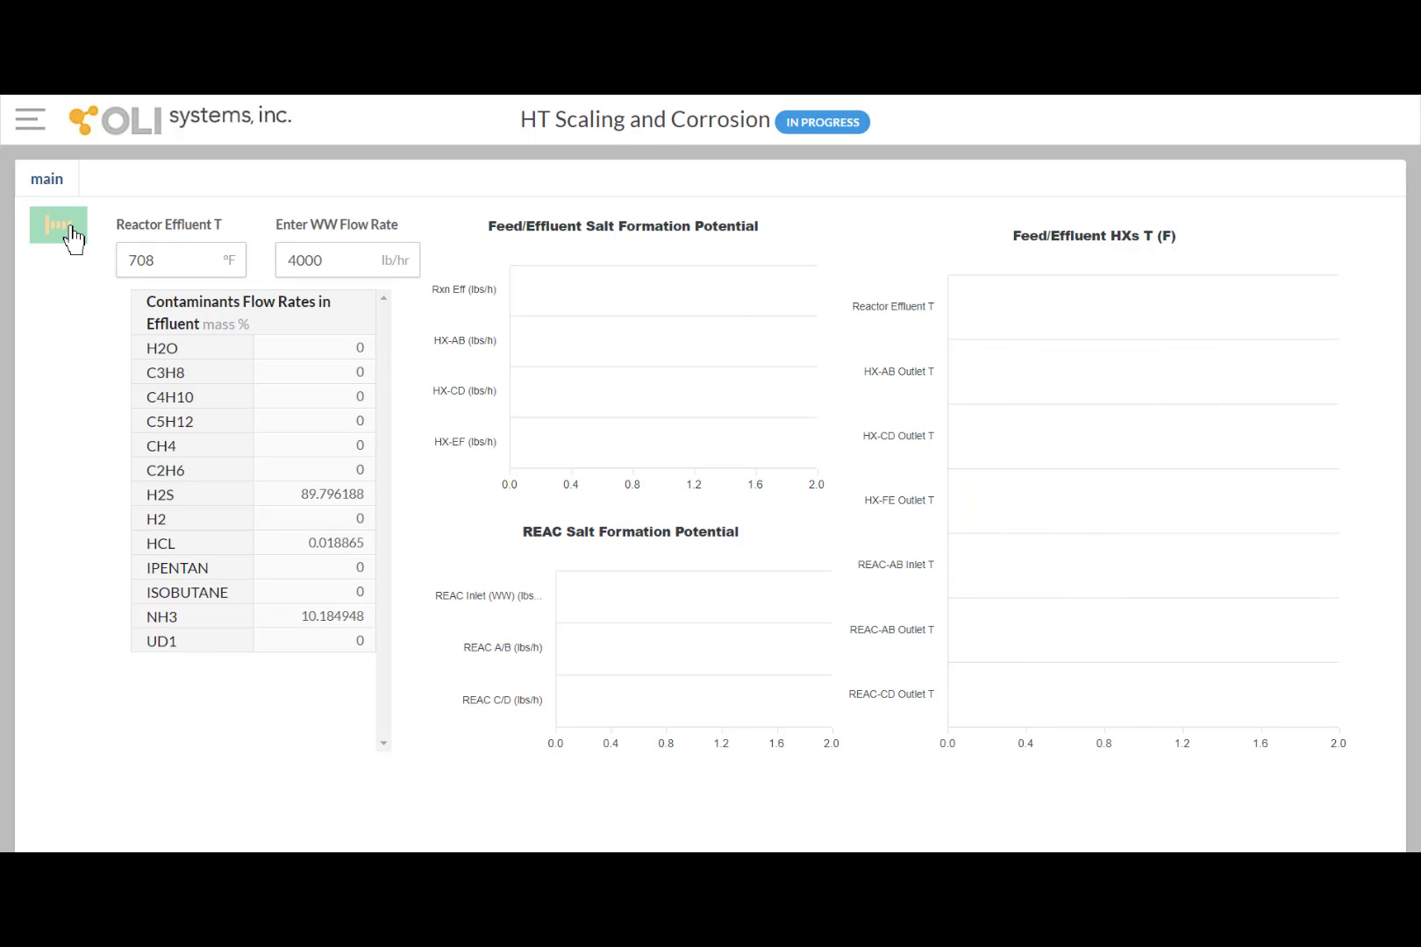
# - Lower the WW flow rate to 2000 lb/hr, rerun the case and check the REAC inlet salt formation potential
pyautogui.doubleClick(342, 263)
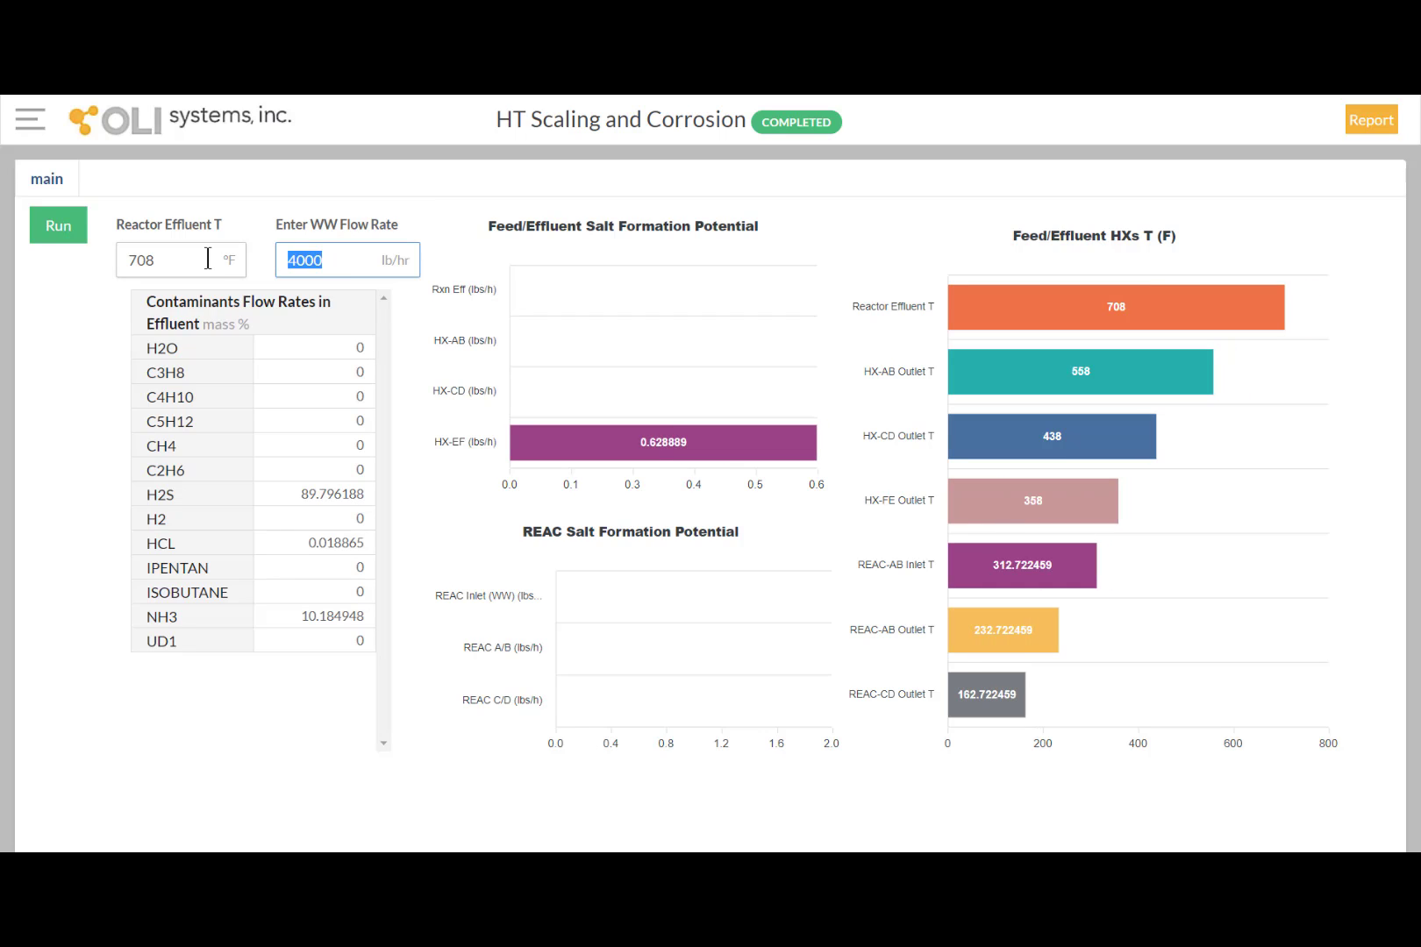
pyautogui.write('2000')
pyautogui.click(35, 228)
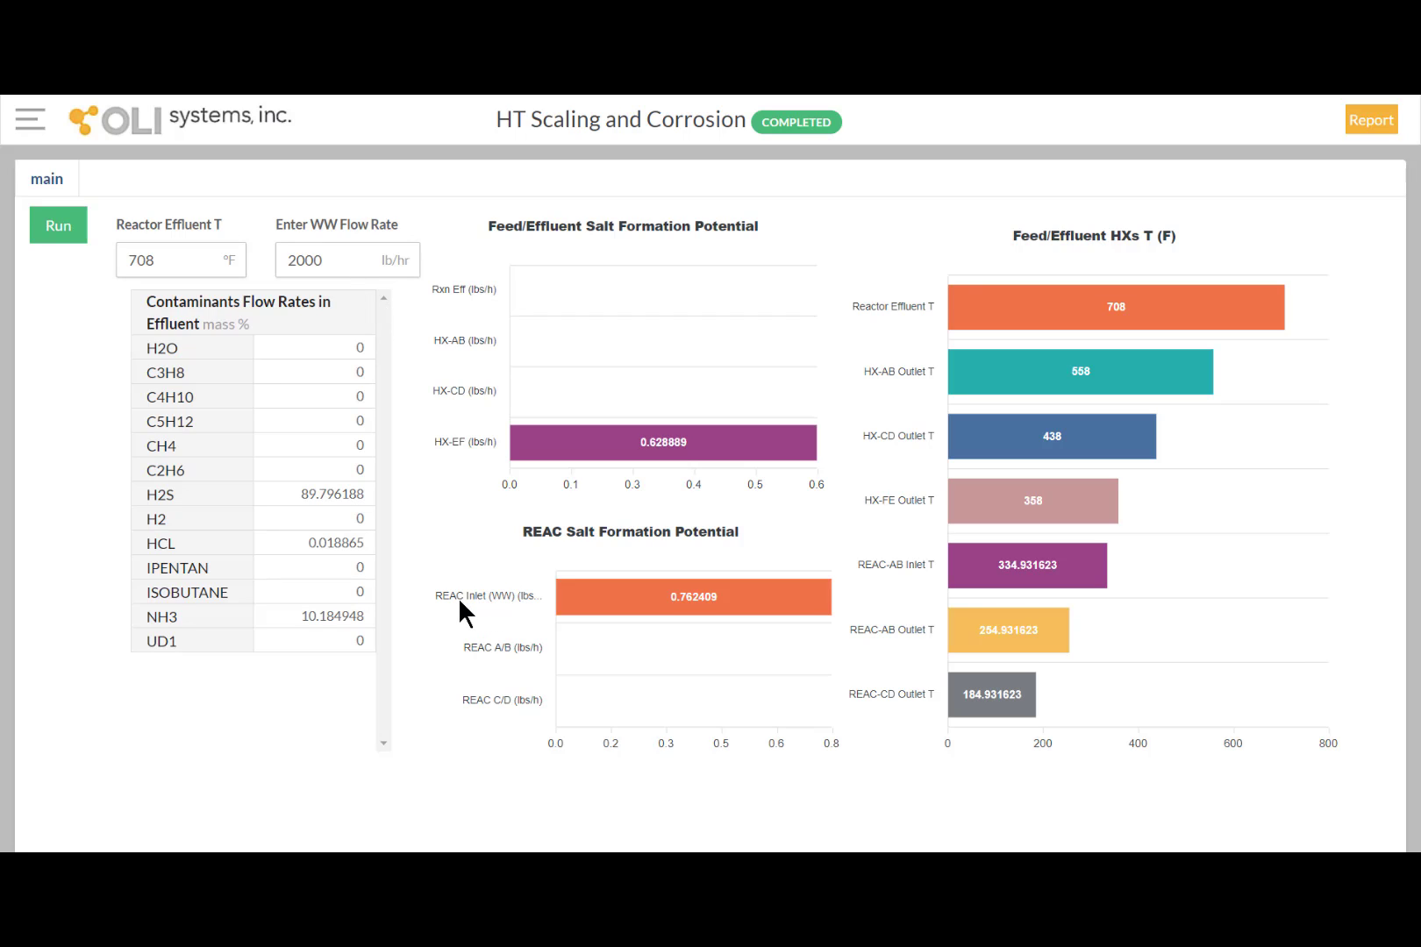
pyautogui.moveTo(628, 593)
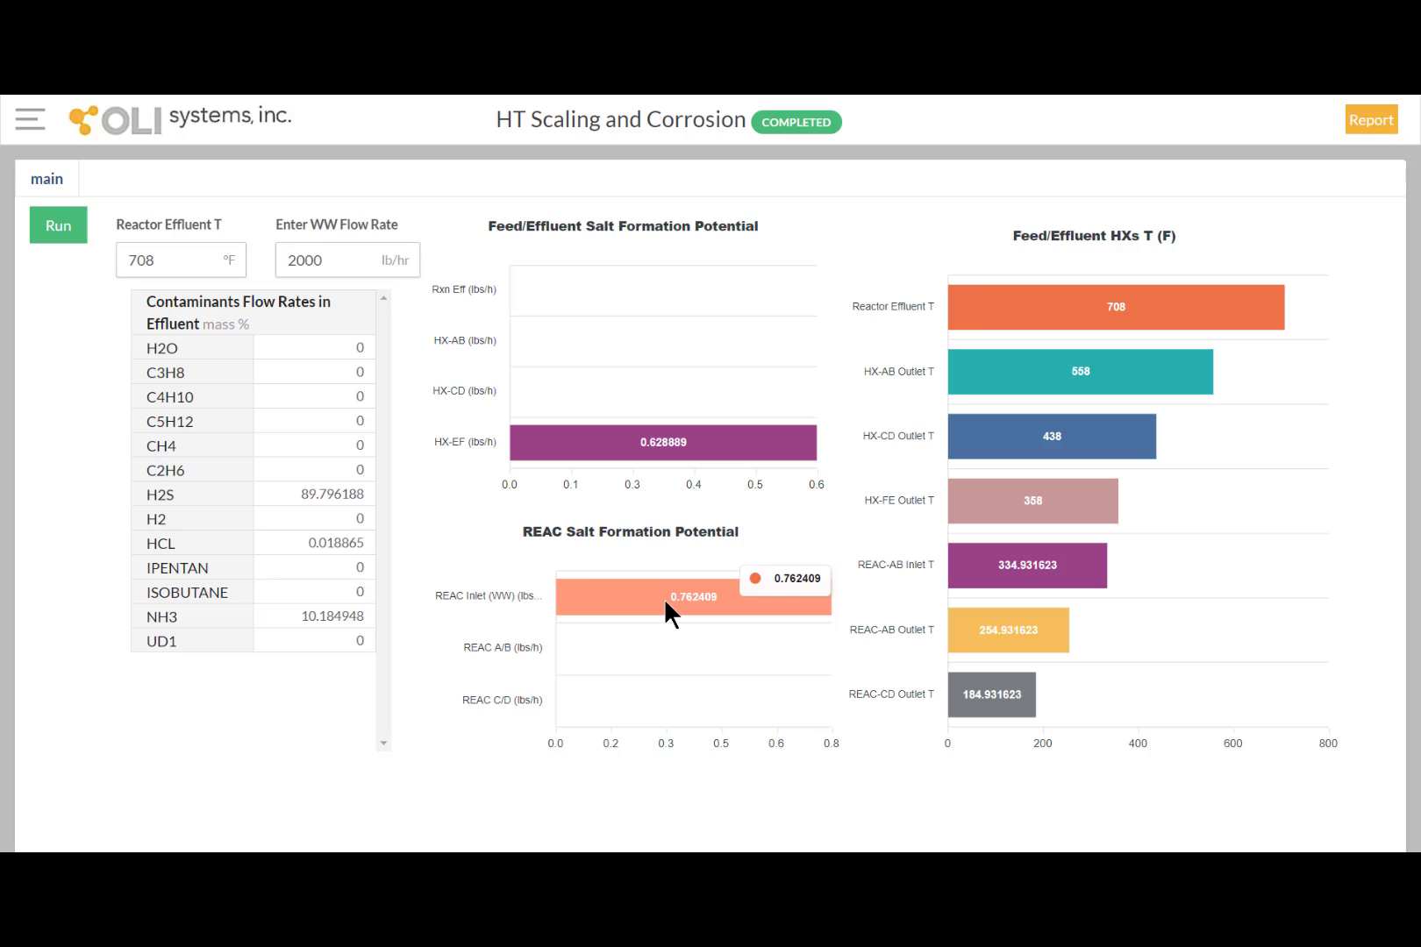
# - Reduce the WW flow rate to 1 lb/hr and run the case with almost no wash water
pyautogui.click(336, 260)
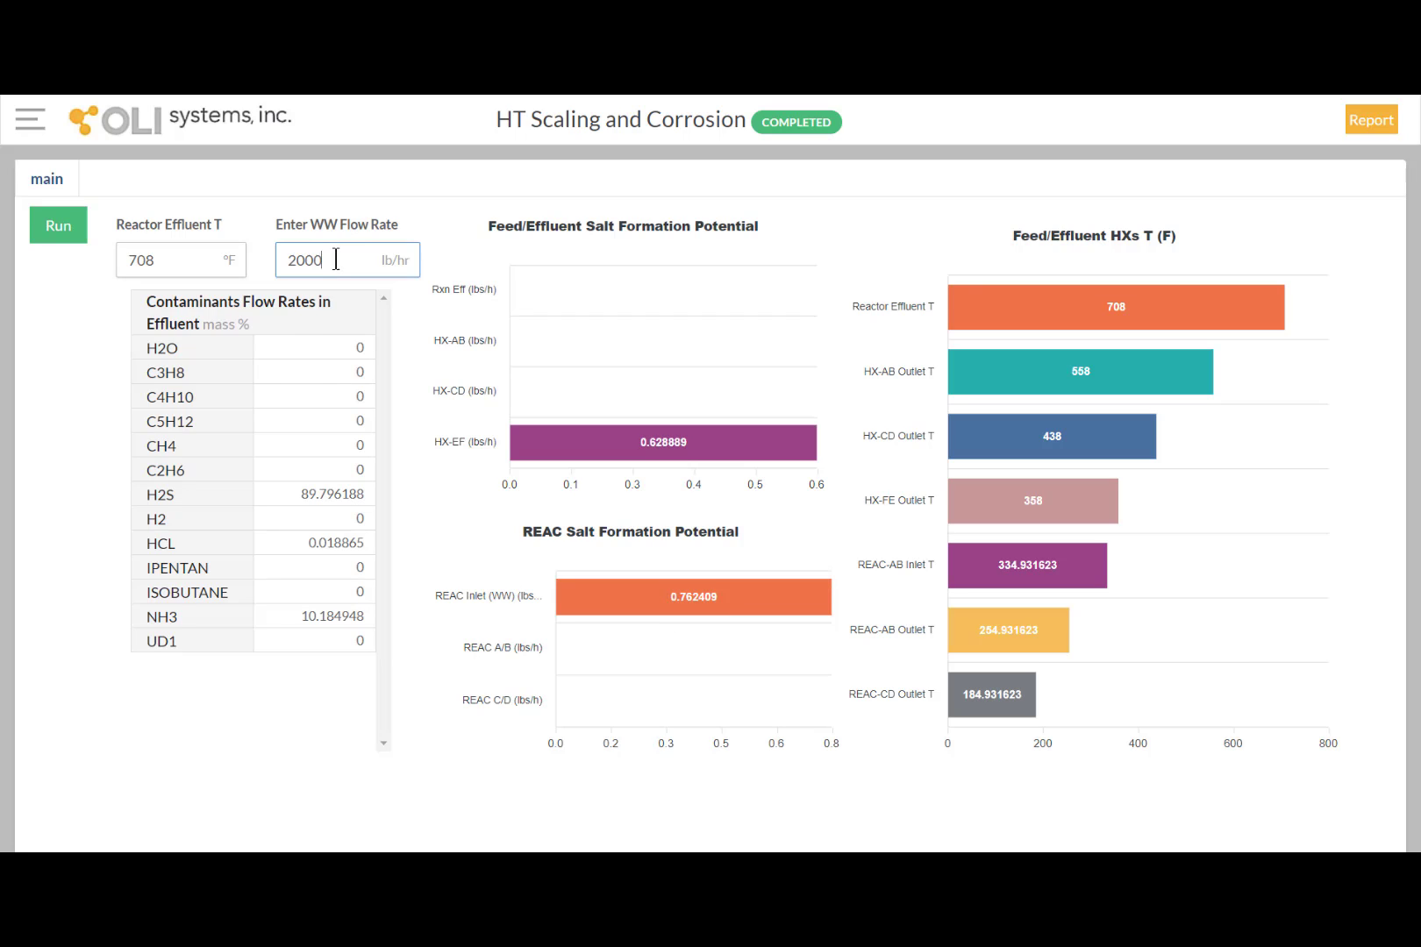
pyautogui.moveTo(336, 260); pyautogui.dragTo(227, 260)
pyautogui.write('1')
pyautogui.click(449, 234)
pyautogui.click(61, 232)
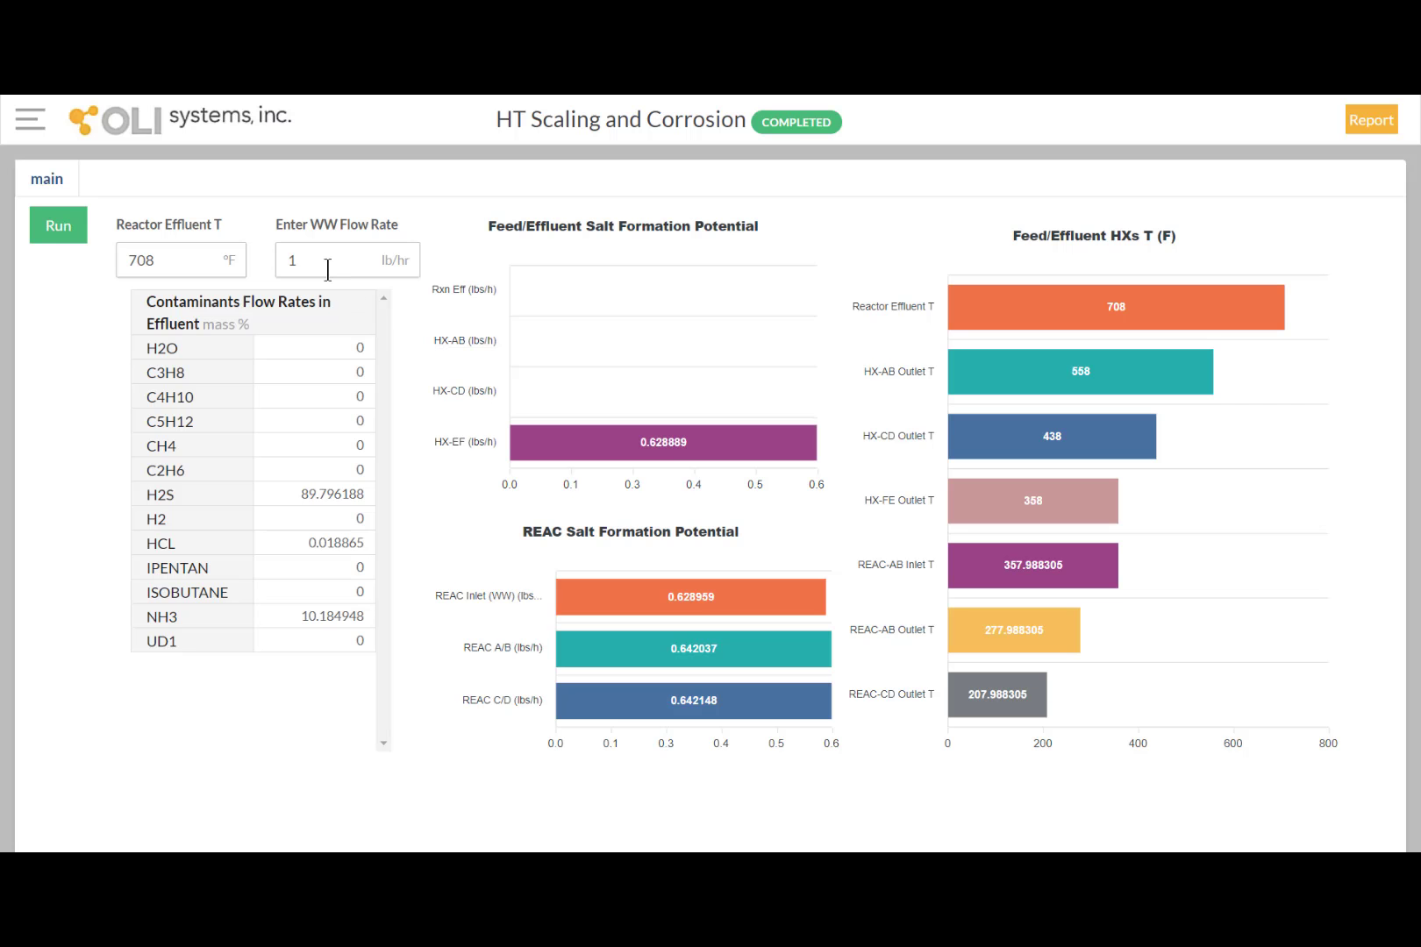
# - Raise the WW flow rate to 7500 lb/hr, rerun the calculation and check the HX-EF salt formation potential
pyautogui.moveTo(327, 269); pyautogui.dragTo(257, 255)
pyautogui.write('7500')
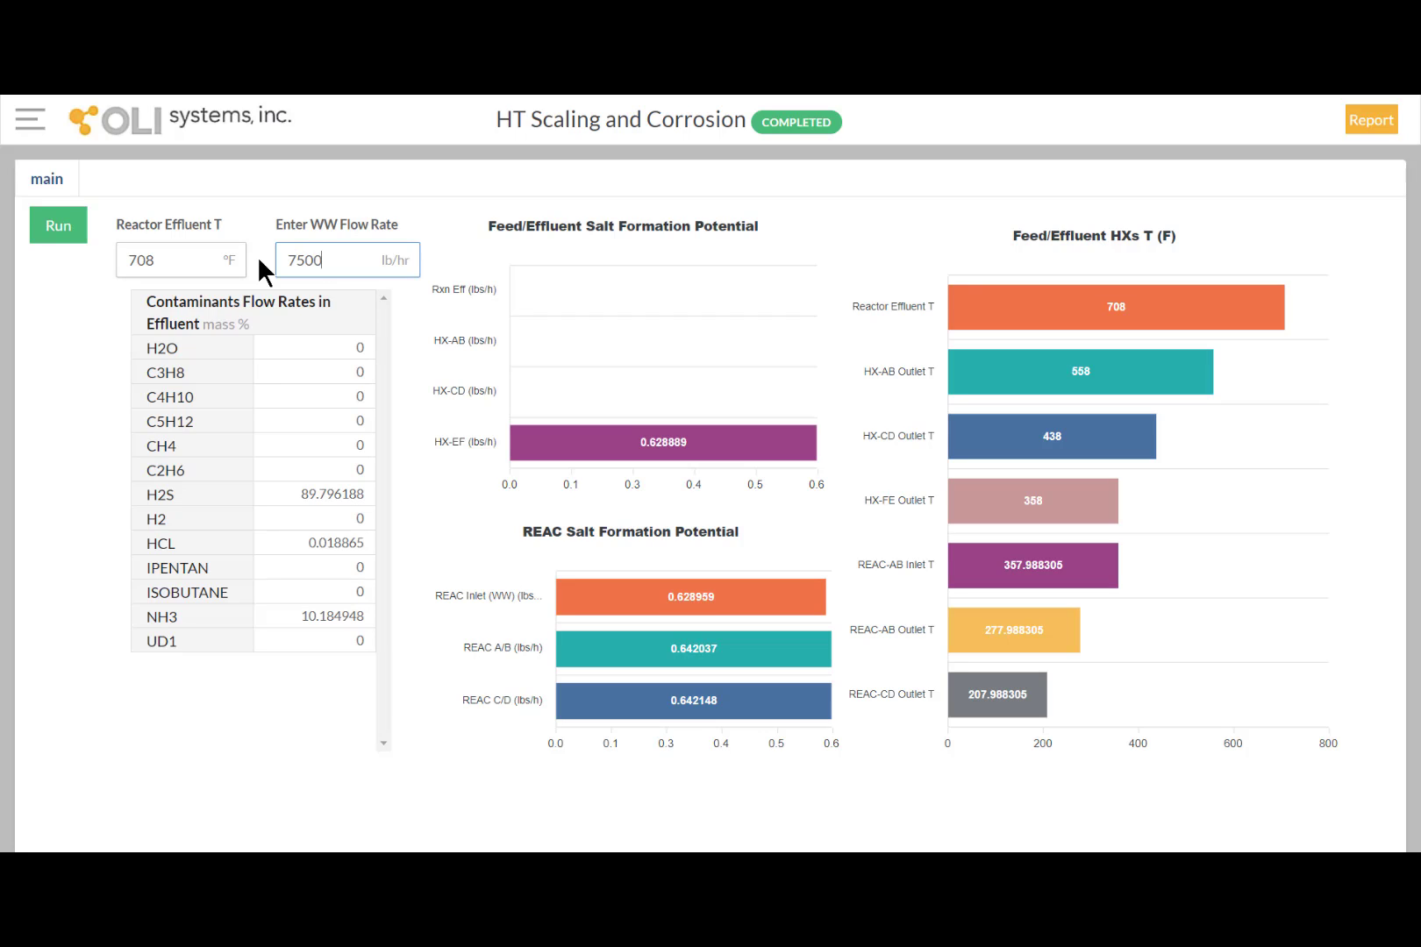
pyautogui.click(71, 238)
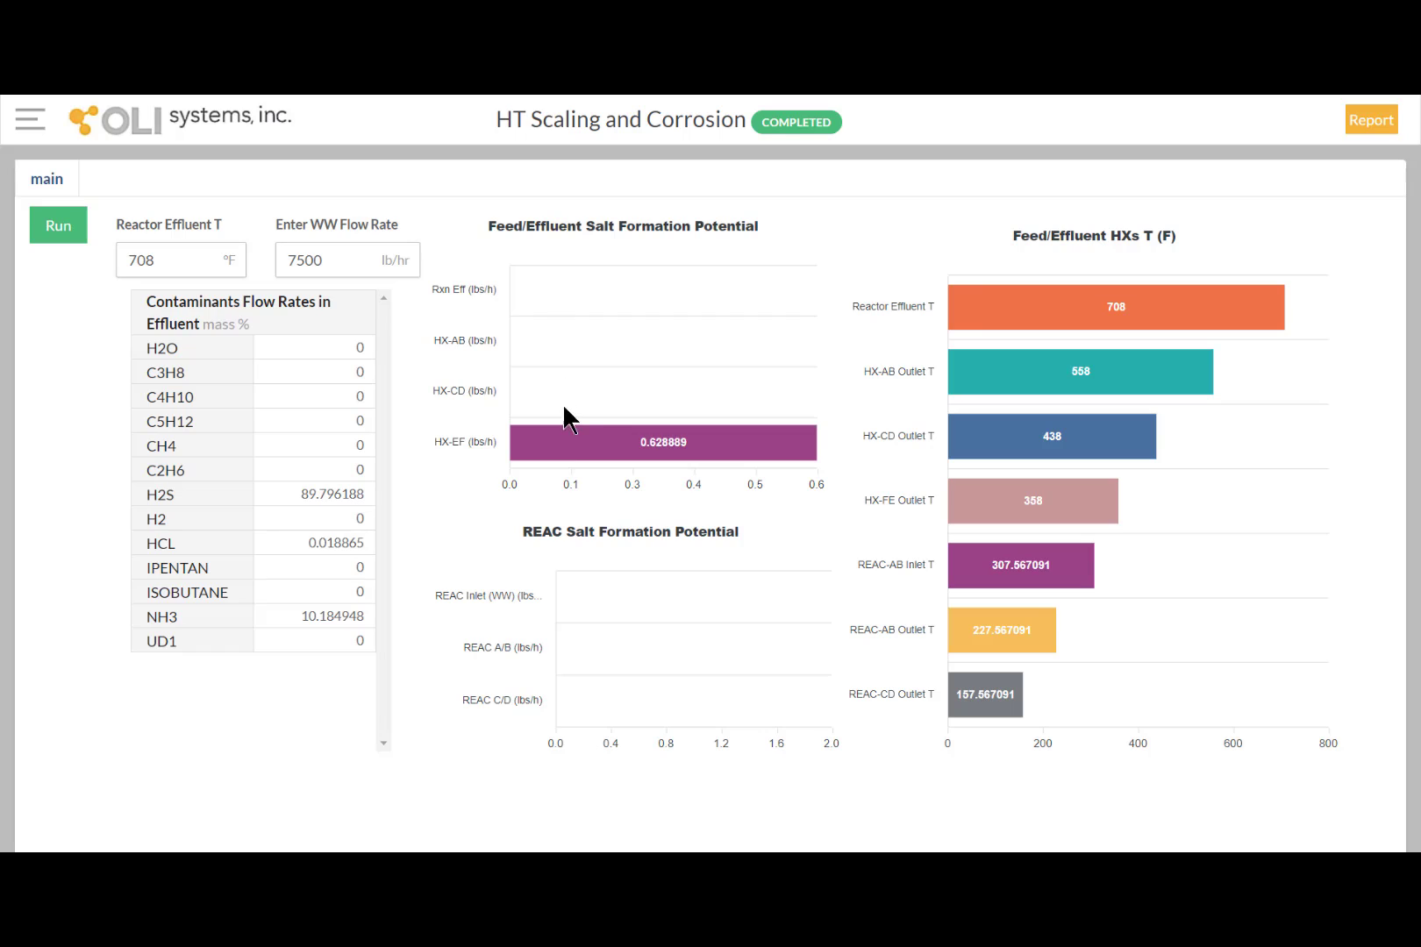
pyautogui.moveTo(587, 449)
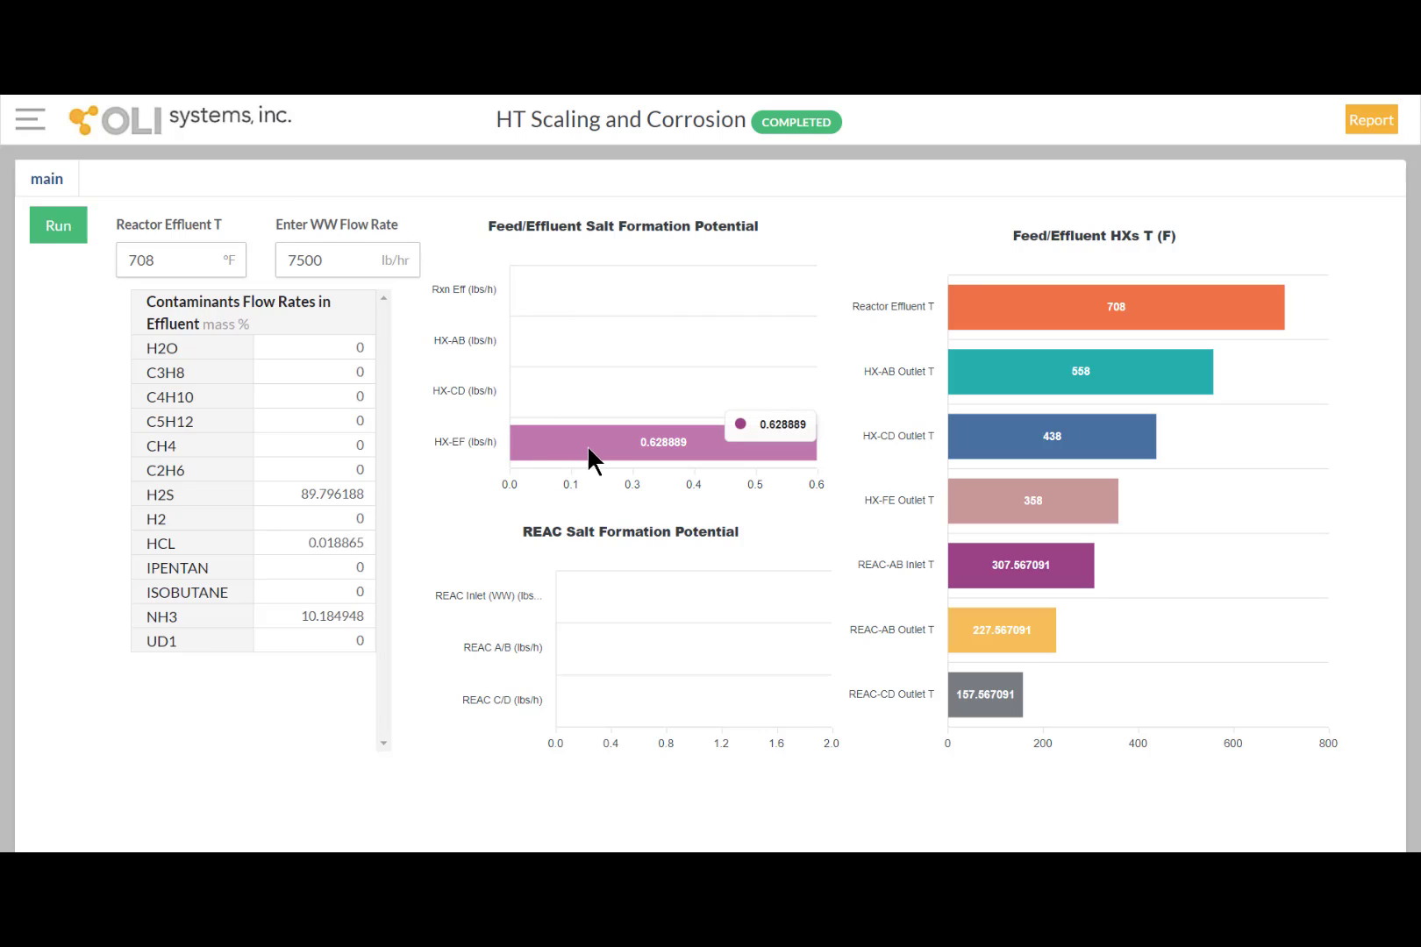